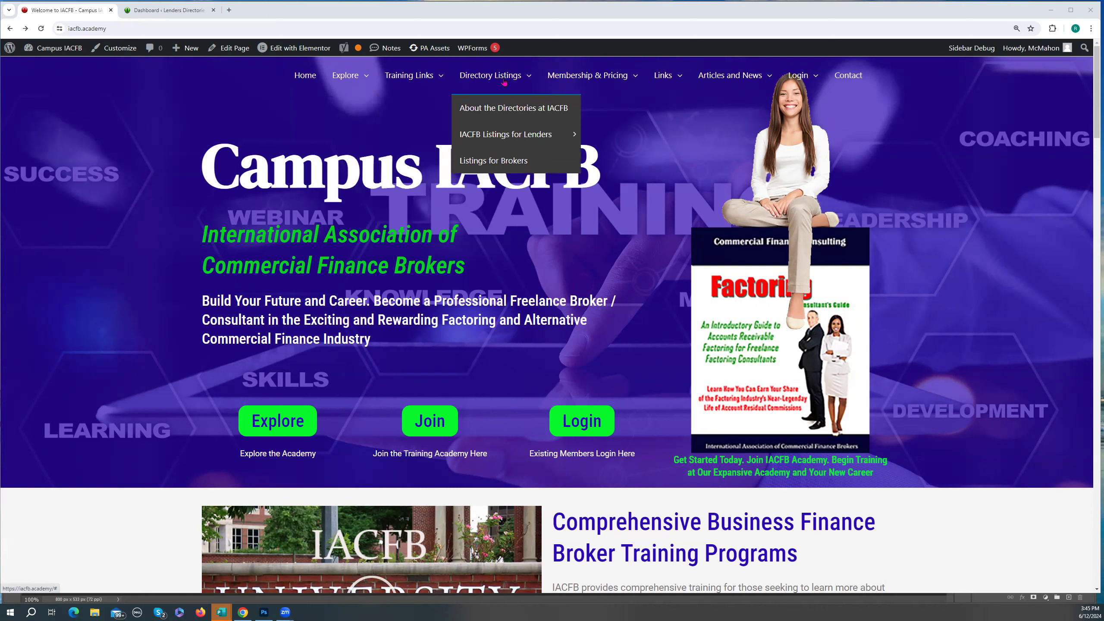
View the directory's search options for Asset-Based Lenders, Alternative Commercial Lenders, Equipment Finance, and Brokers or Consultants.
mouse_move(641, 80)
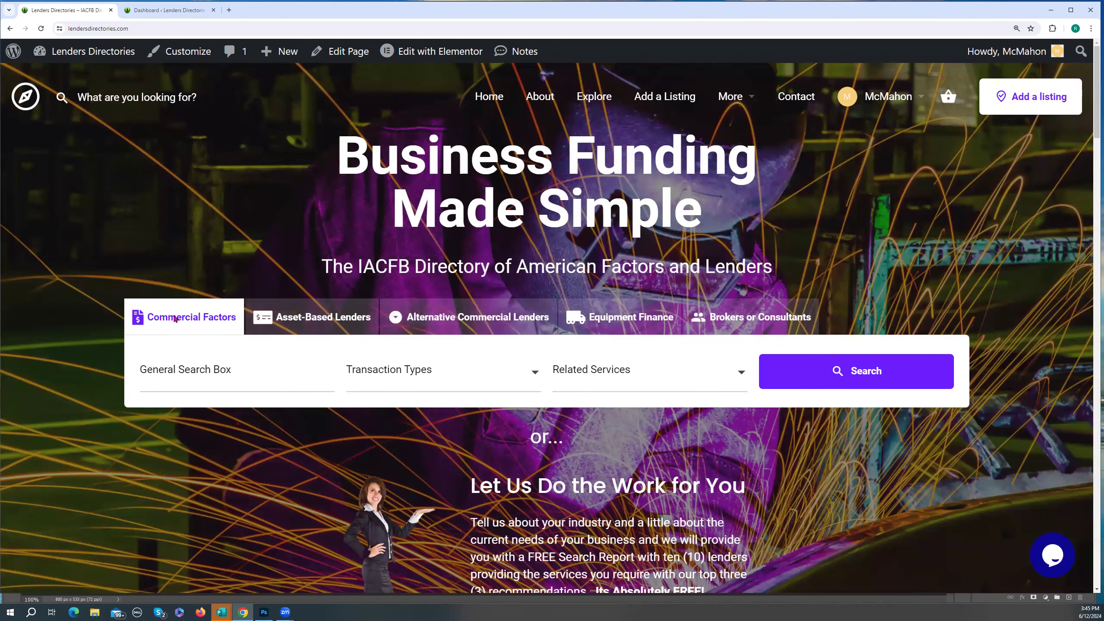
click(312, 322)
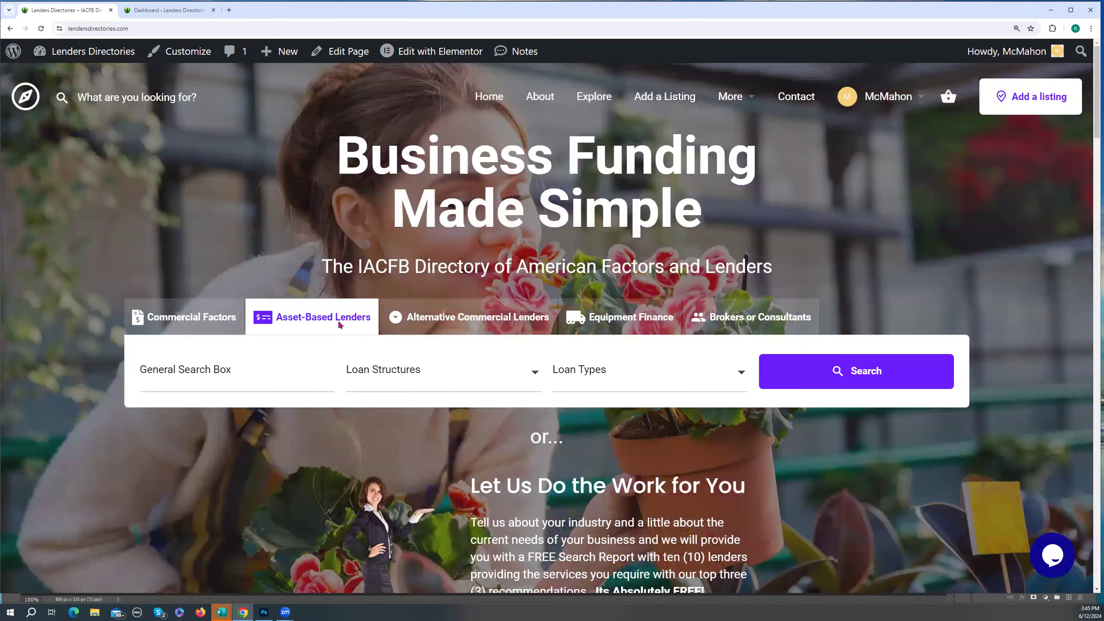
click(473, 320)
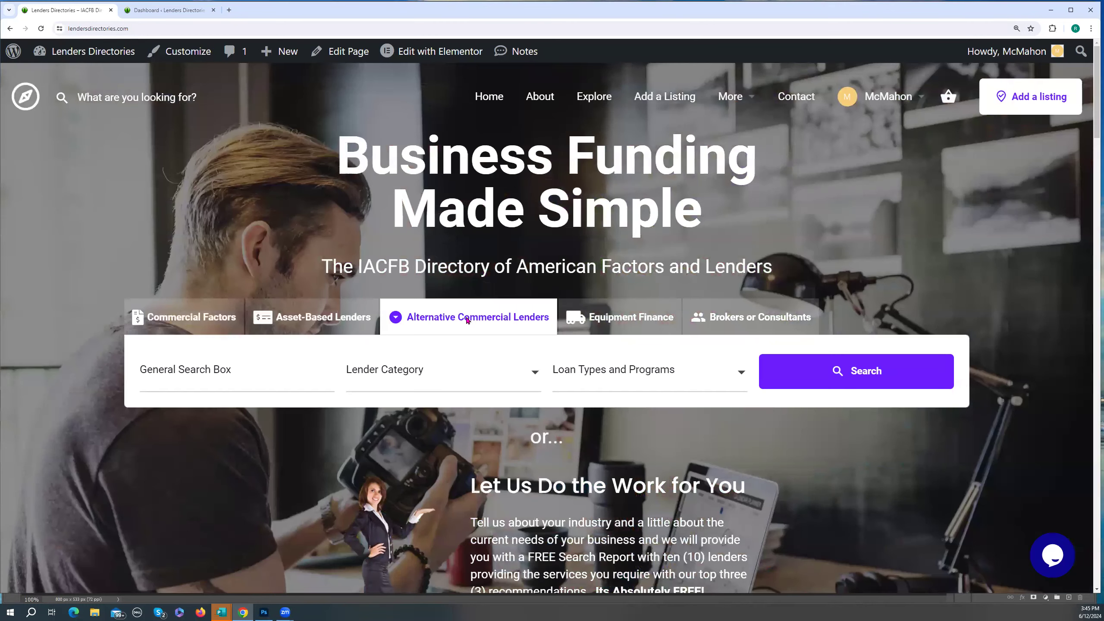
click(613, 313)
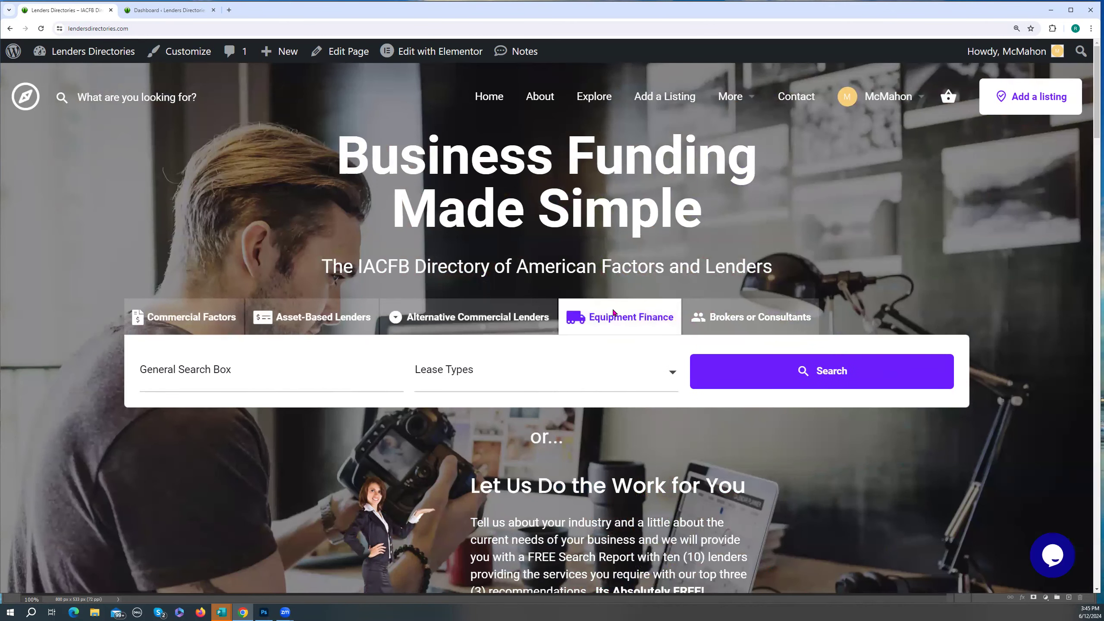
click(732, 317)
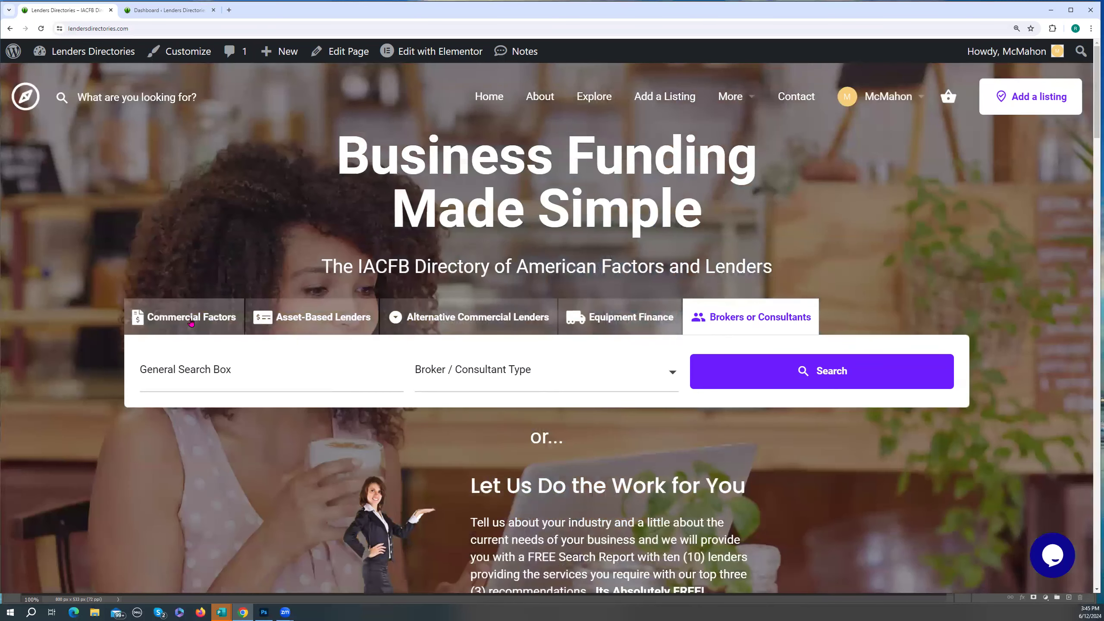
Search the directory for Commercial Factors without any filters and look through the resulting company listings.
click(191, 322)
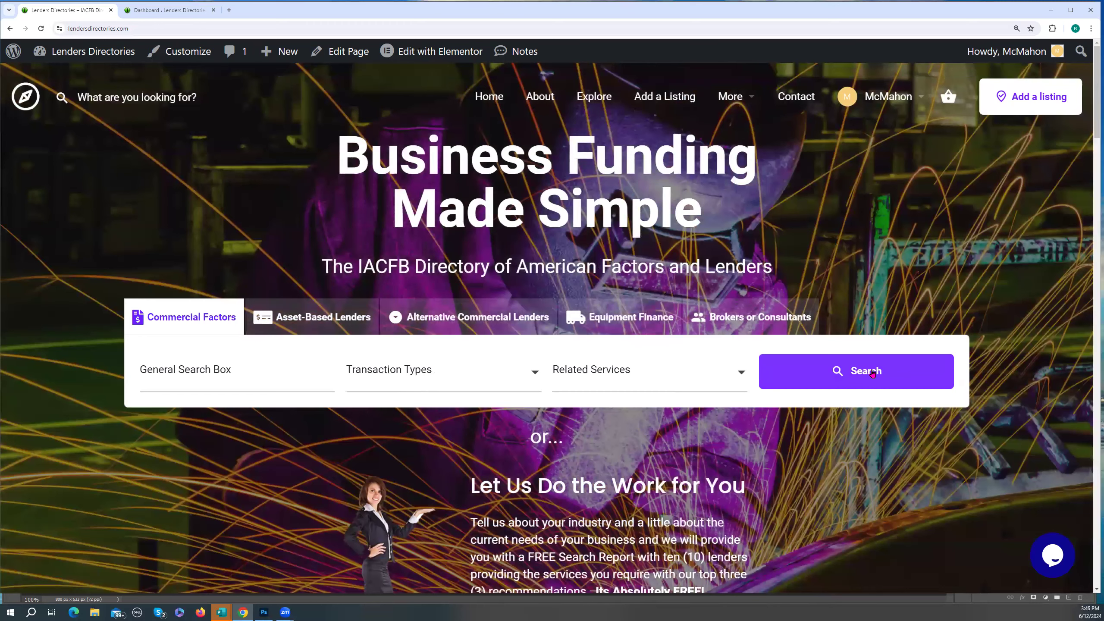
click(873, 373)
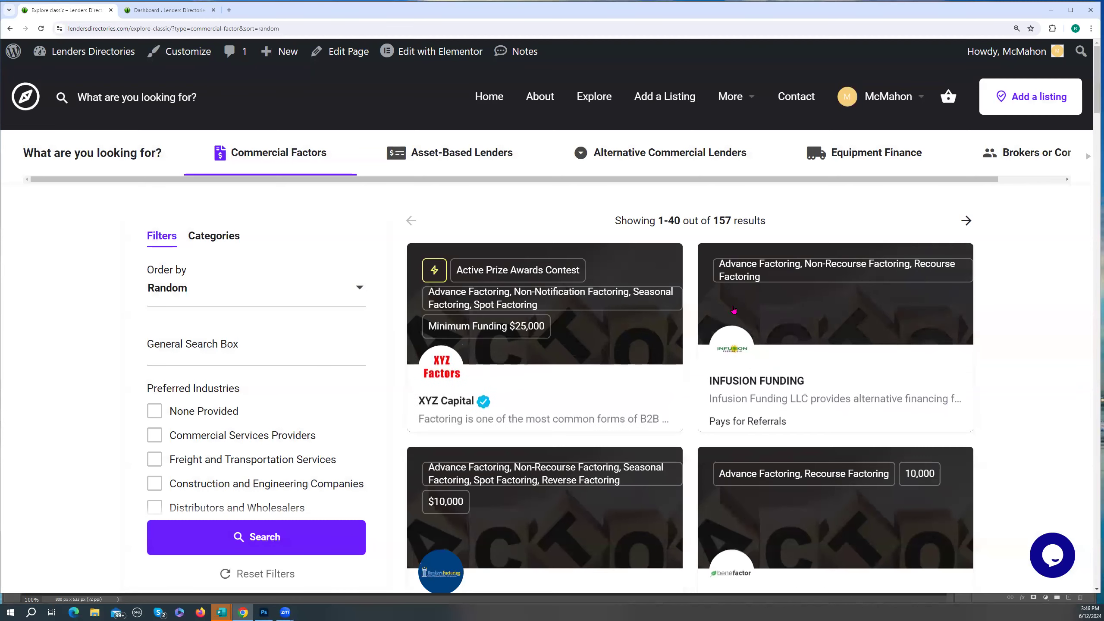
scroll(651, 339, down, 3)
scroll(652, 339, down, 10)
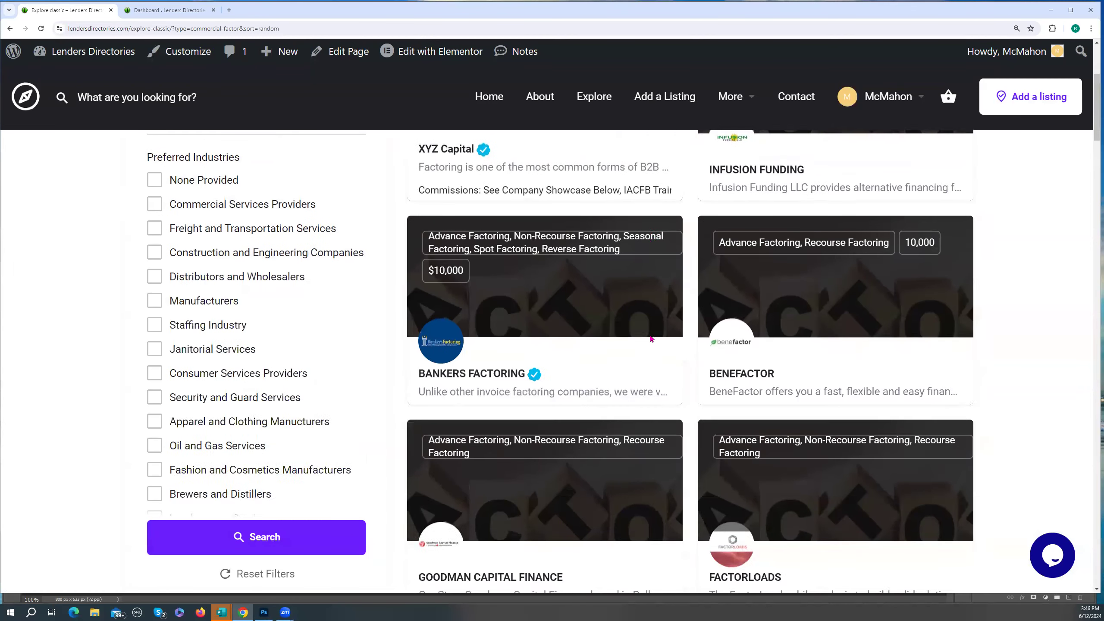
scroll(650, 338, down, 17)
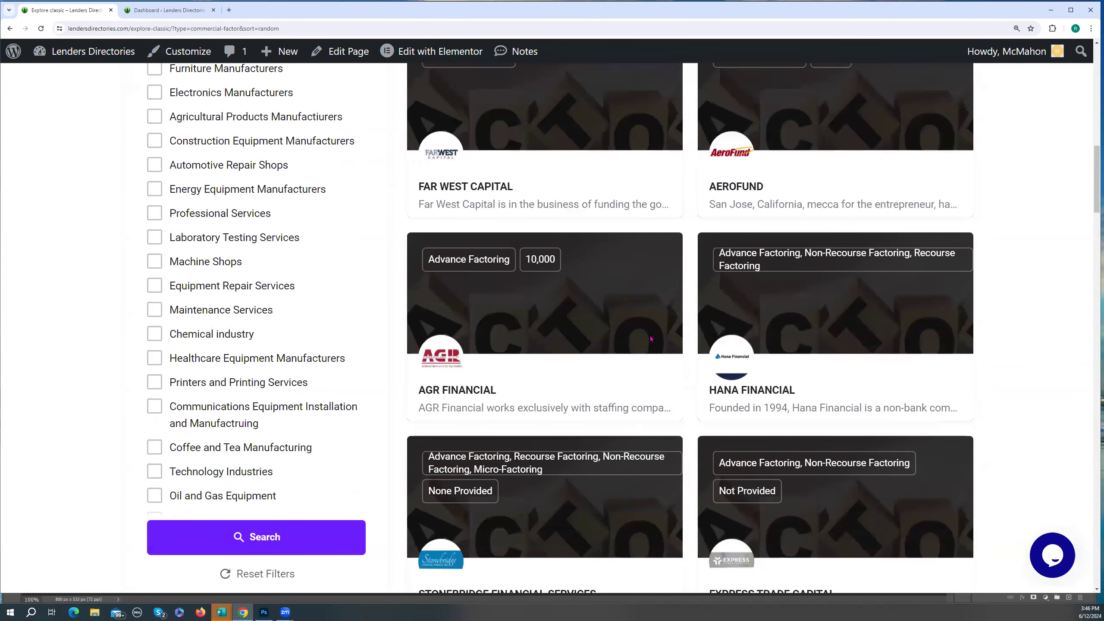
scroll(650, 339, down, 4)
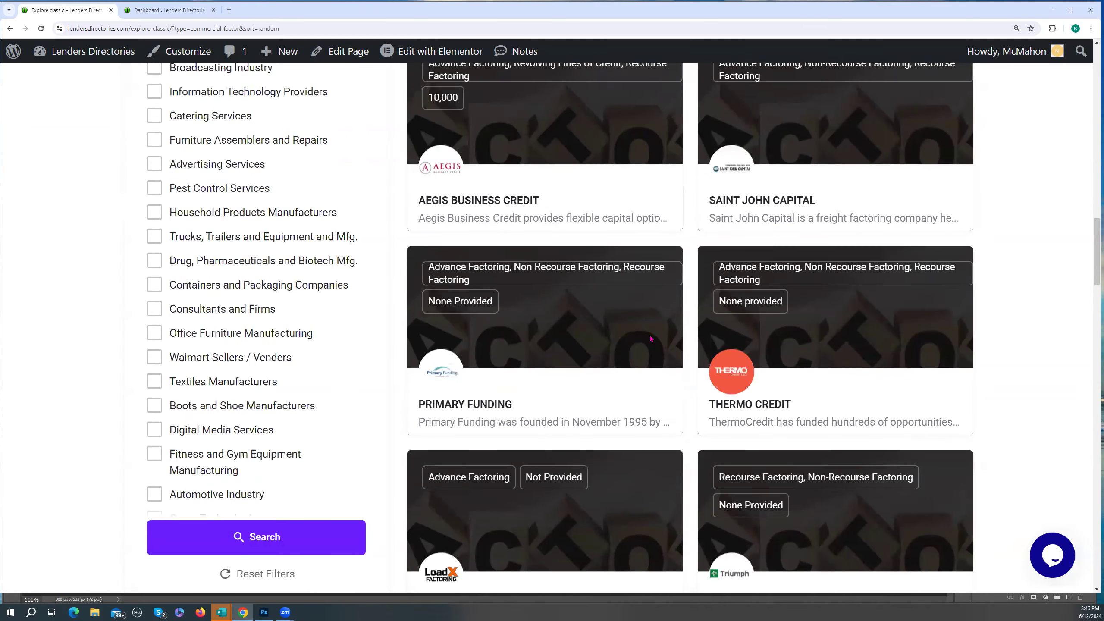
scroll(651, 338, down, 7)
scroll(651, 339, up, 15)
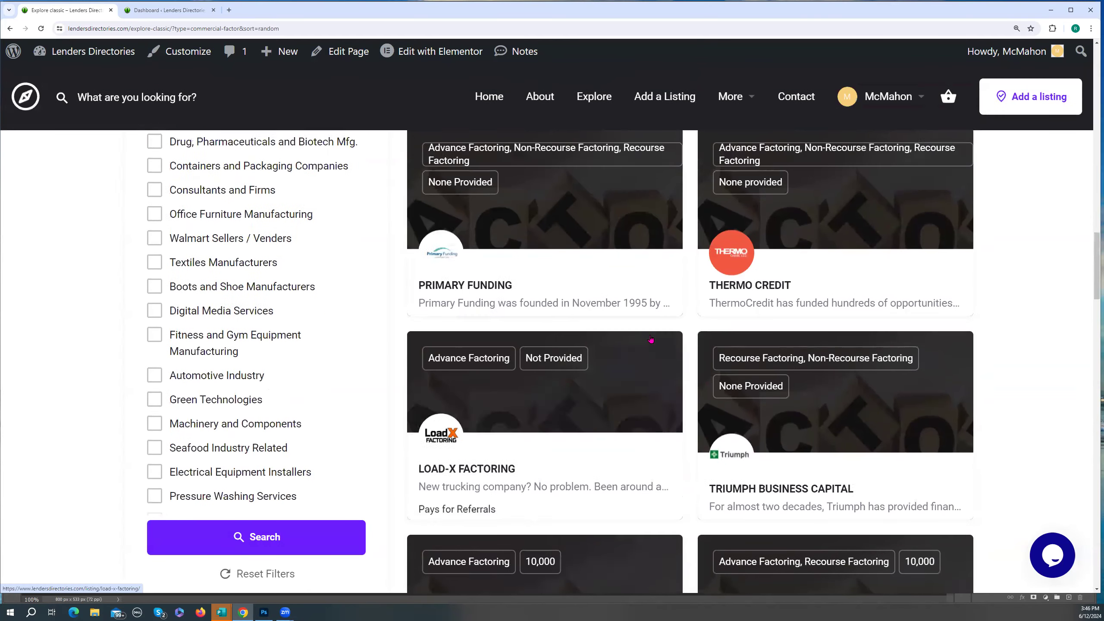
scroll(651, 339, up, 11)
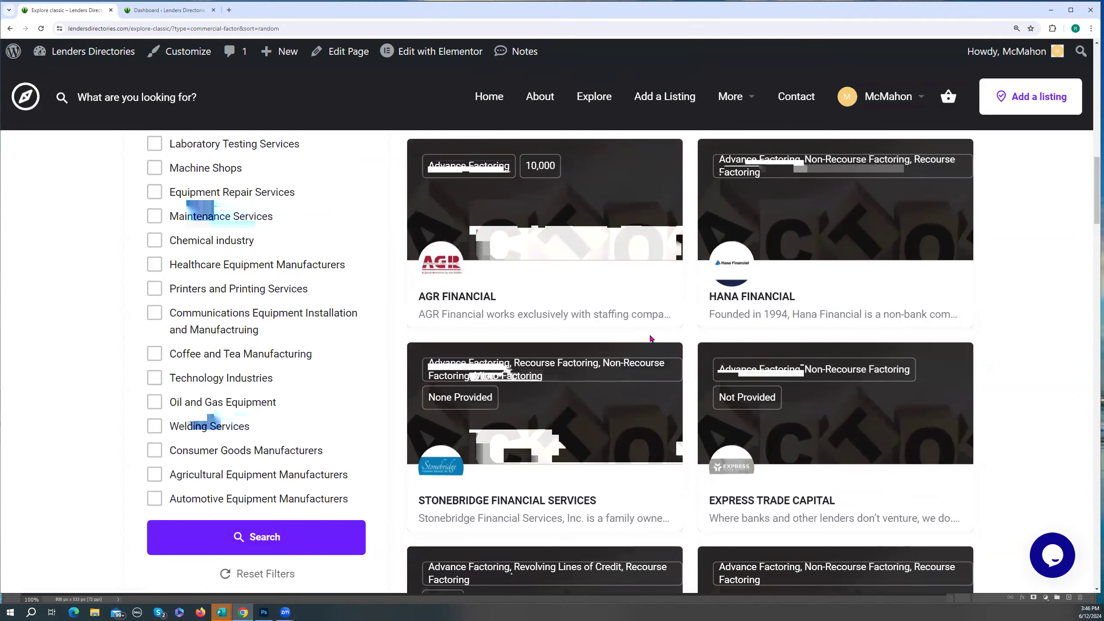
scroll(650, 339, up, 10)
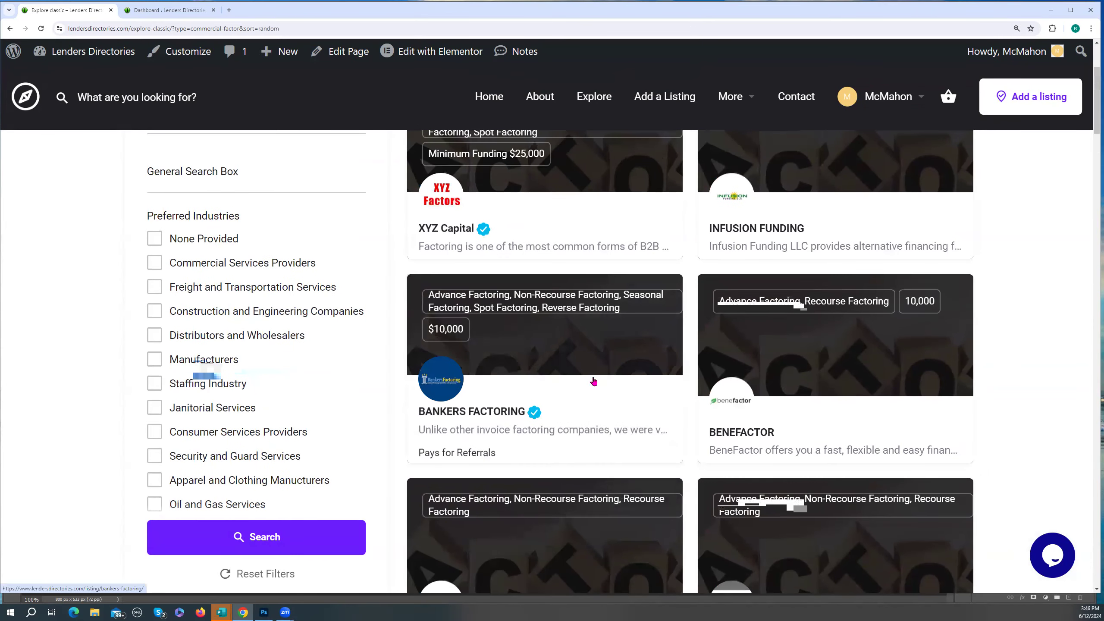
scroll(584, 370, up, 4)
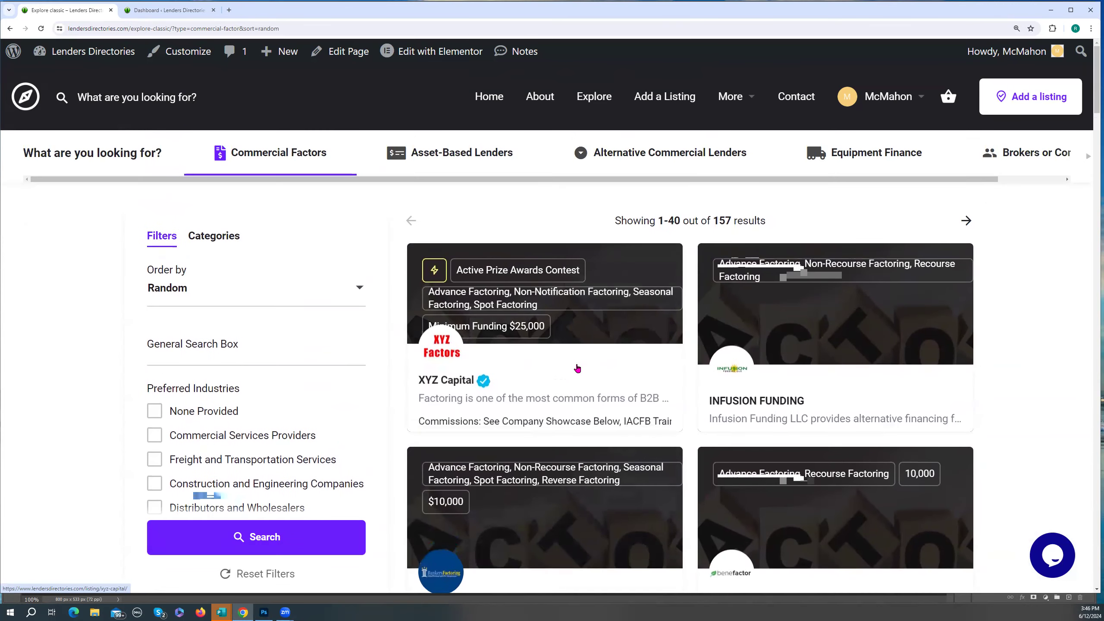
Open the Bankers Factoring listing, review its services, preferred industries, office and broker fee details, and return to the results.
scroll(584, 370, down, 4)
click(531, 398)
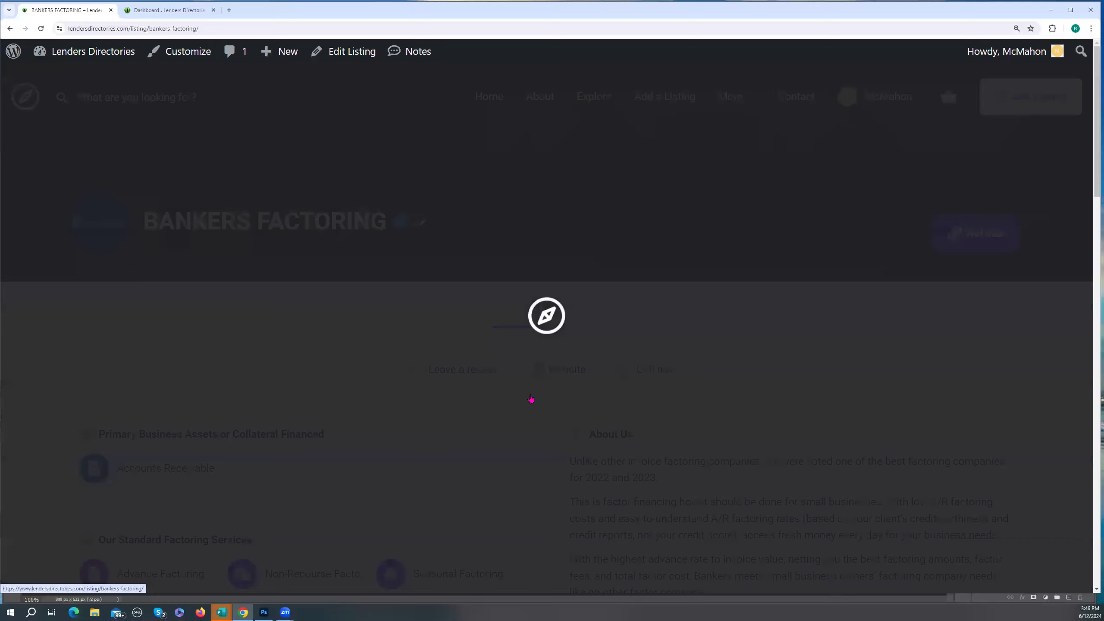
scroll(413, 349, down, 4)
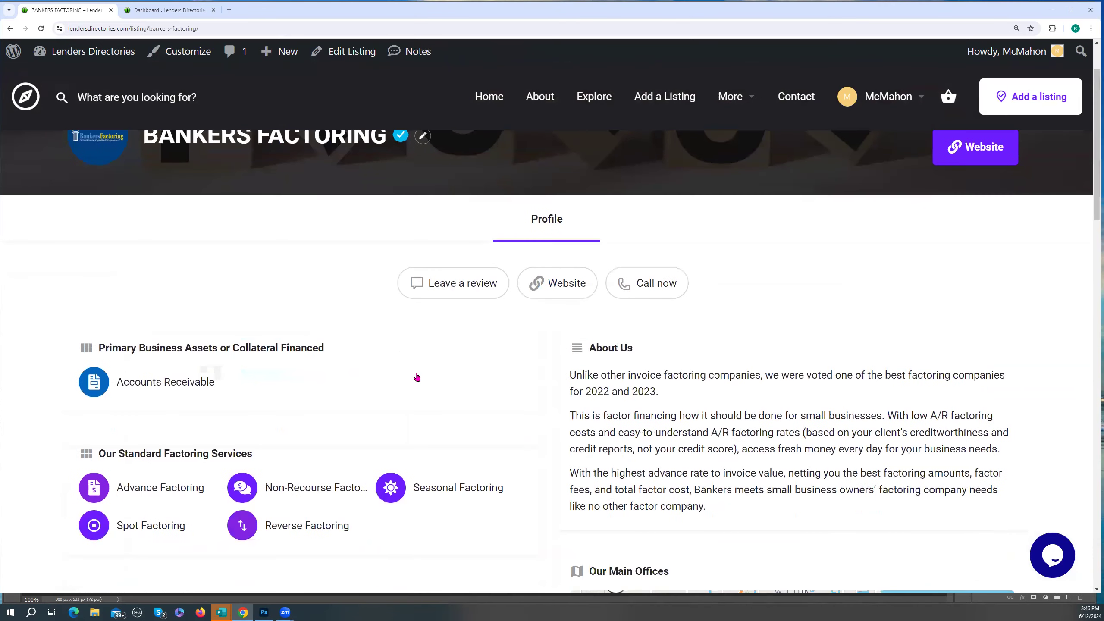
scroll(413, 349, up, 3)
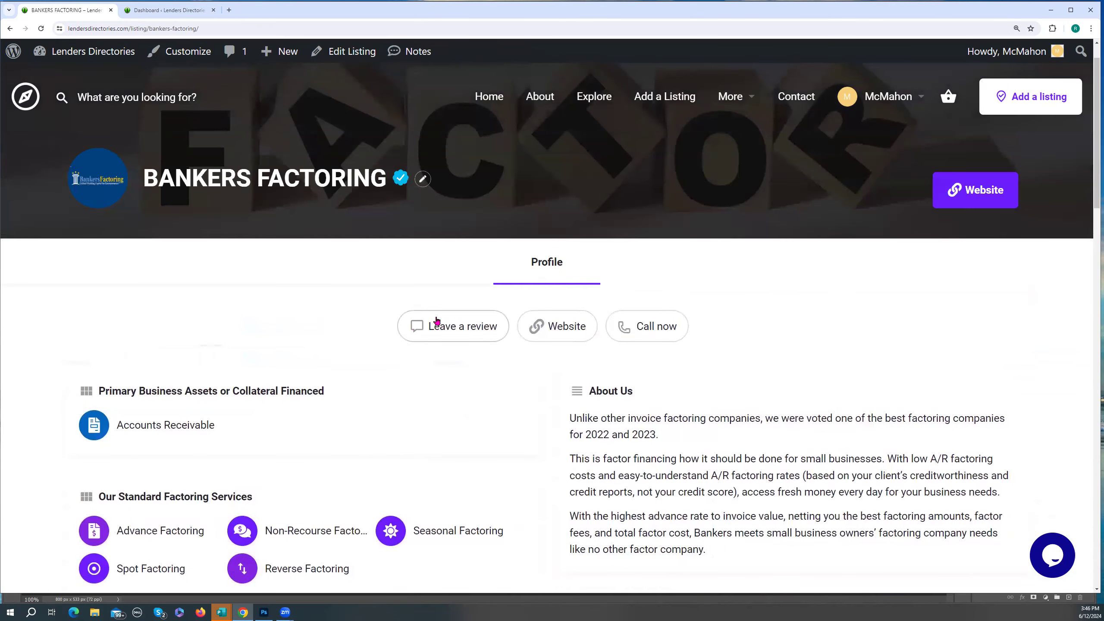
scroll(332, 310, down, 10)
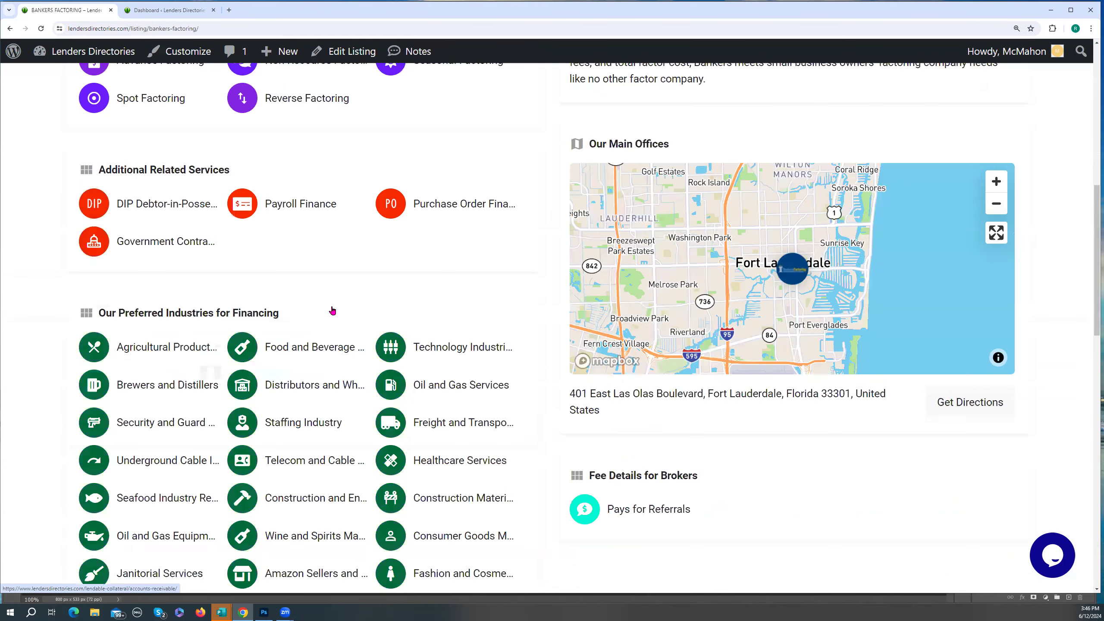
scroll(333, 310, down, 14)
scroll(332, 310, up, 6)
scroll(333, 310, up, 14)
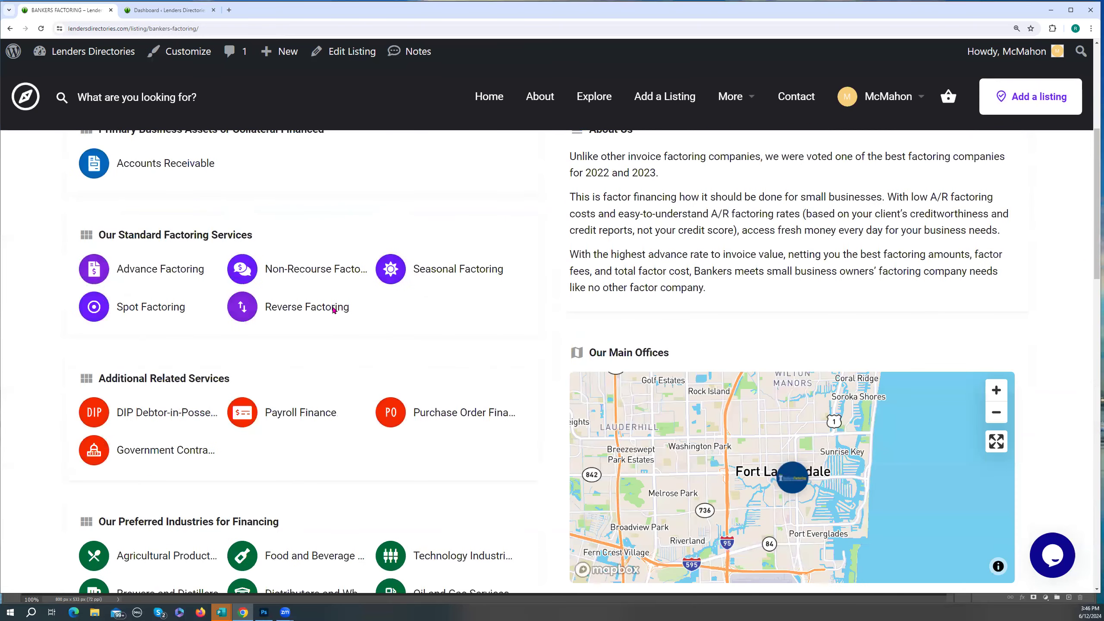
scroll(333, 309, up, 7)
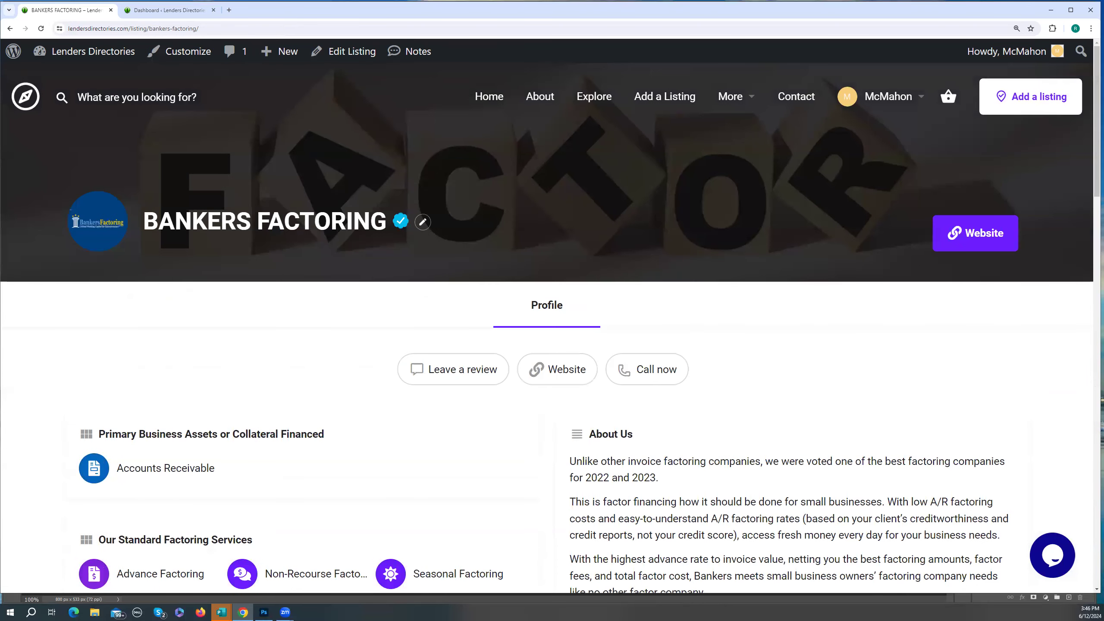
click(9, 30)
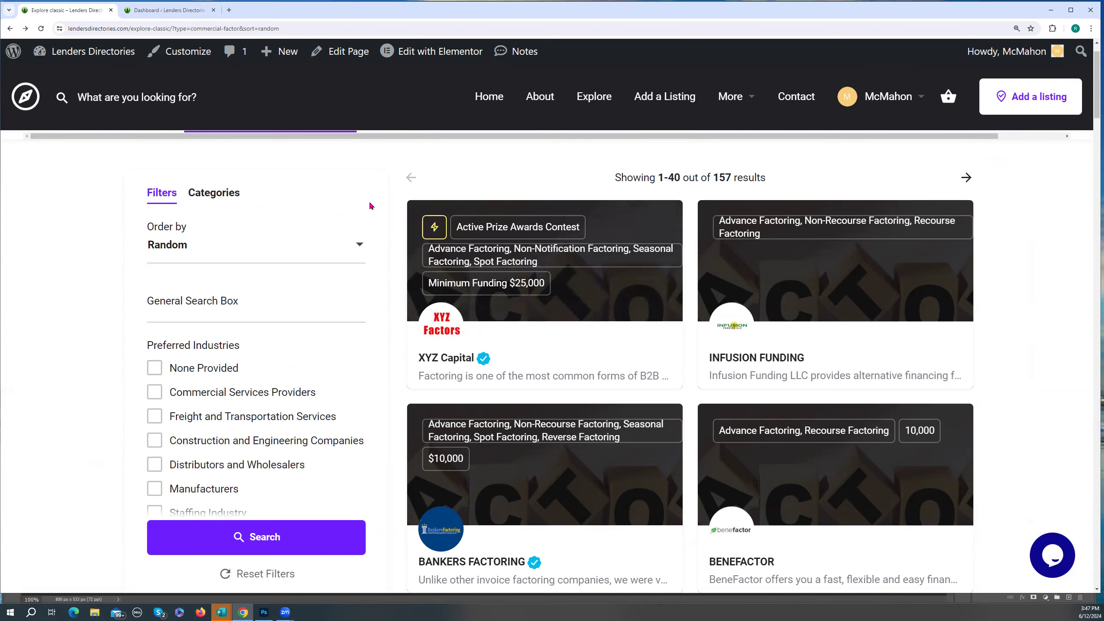
Go from the directory's home page to the Add a Listing page and review the listing types, instruction videos and guidelines.
click(488, 98)
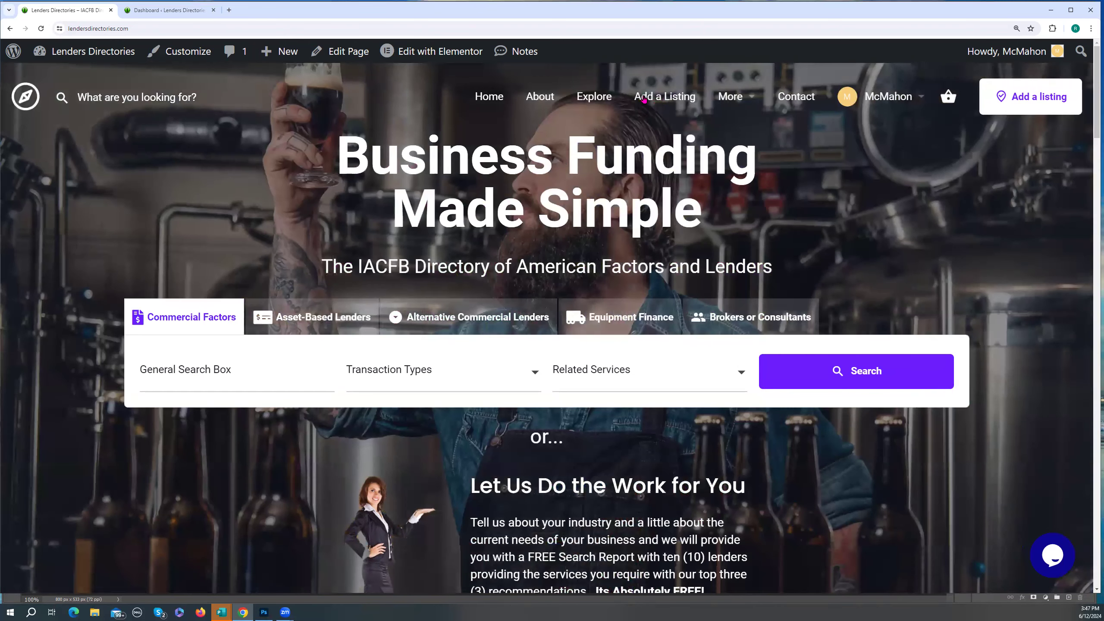
click(666, 98)
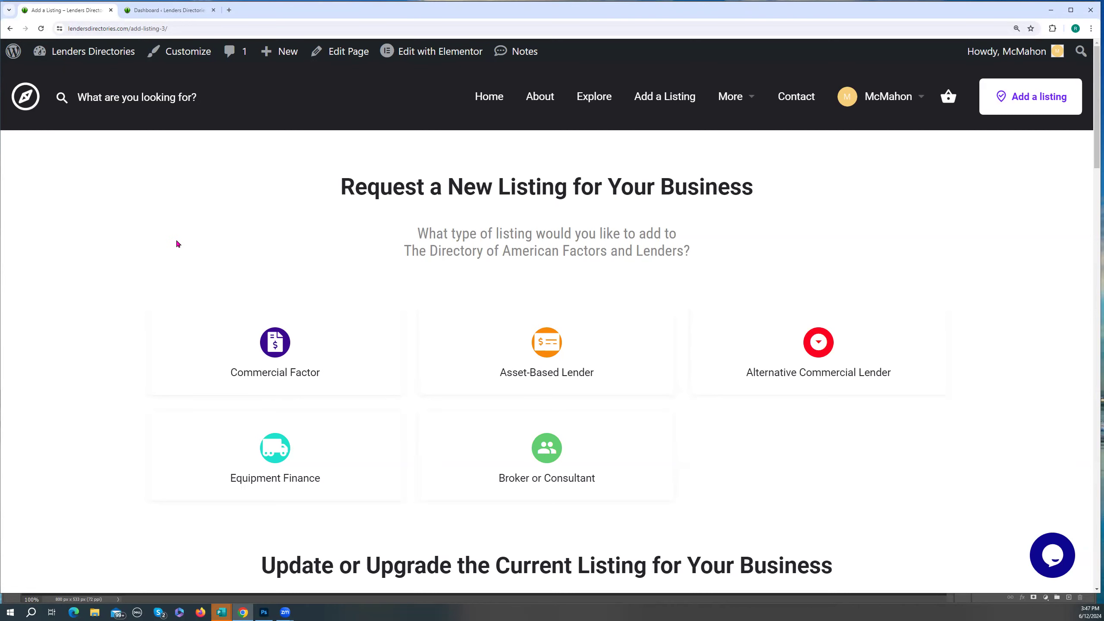
scroll(176, 240, down, 2)
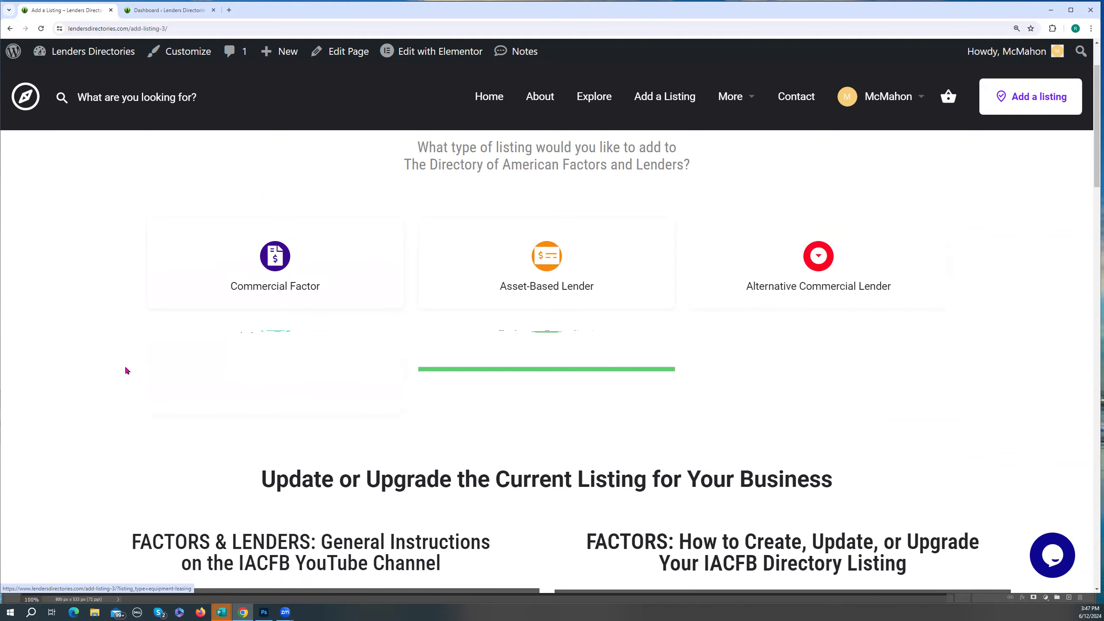
scroll(125, 361, down, 5)
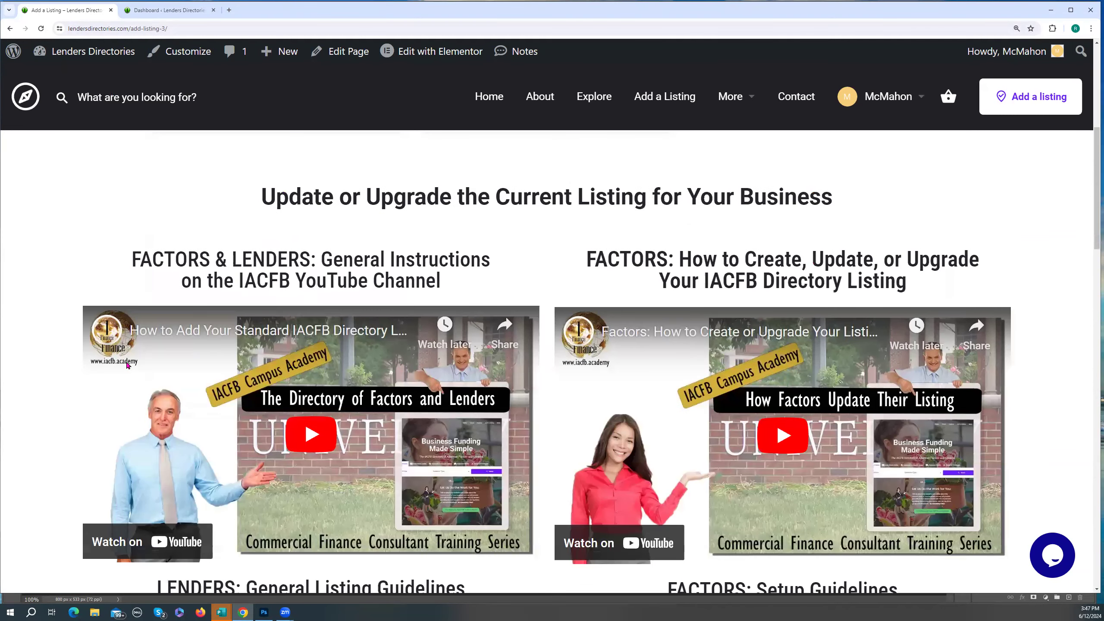
scroll(127, 364, down, 4)
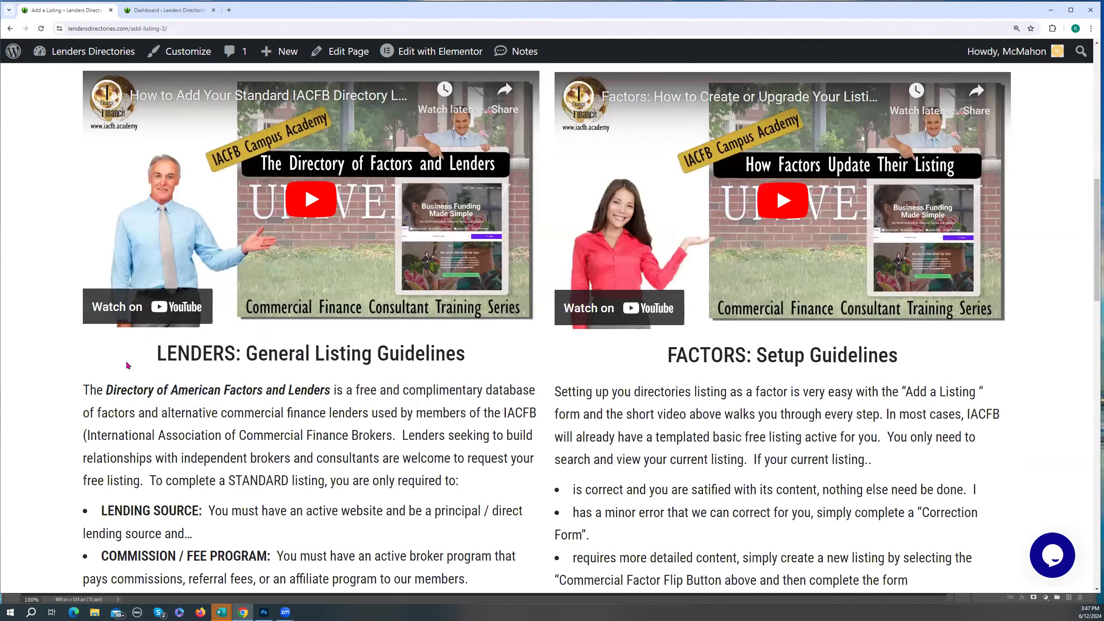
scroll(127, 363, up, 10)
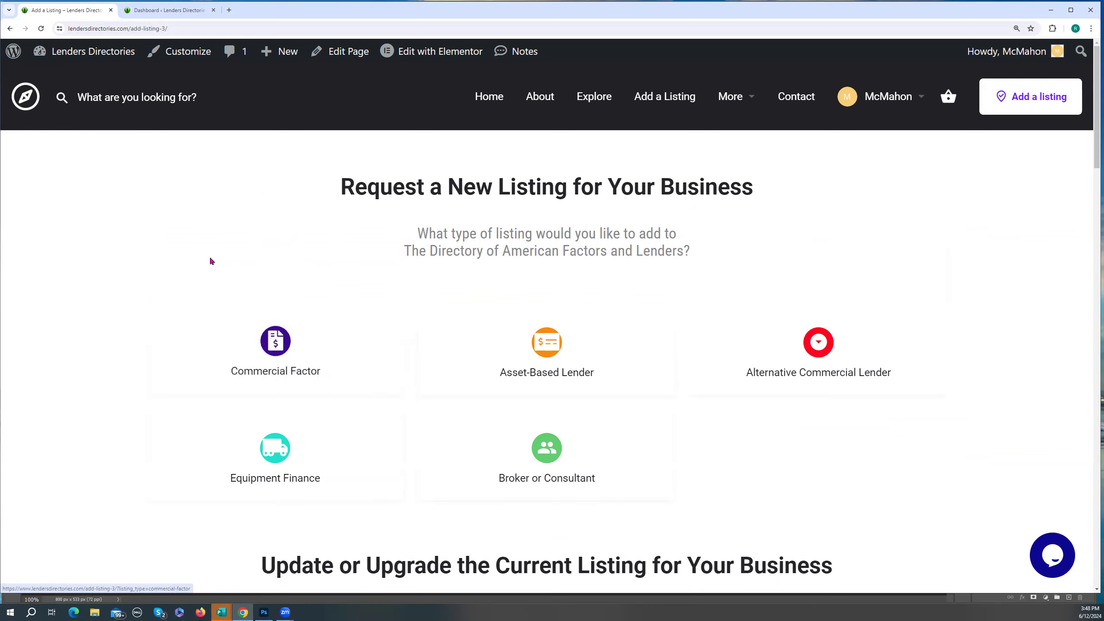
Open the new listing form for a Commercial Factor and review its required and optional fields.
click(294, 340)
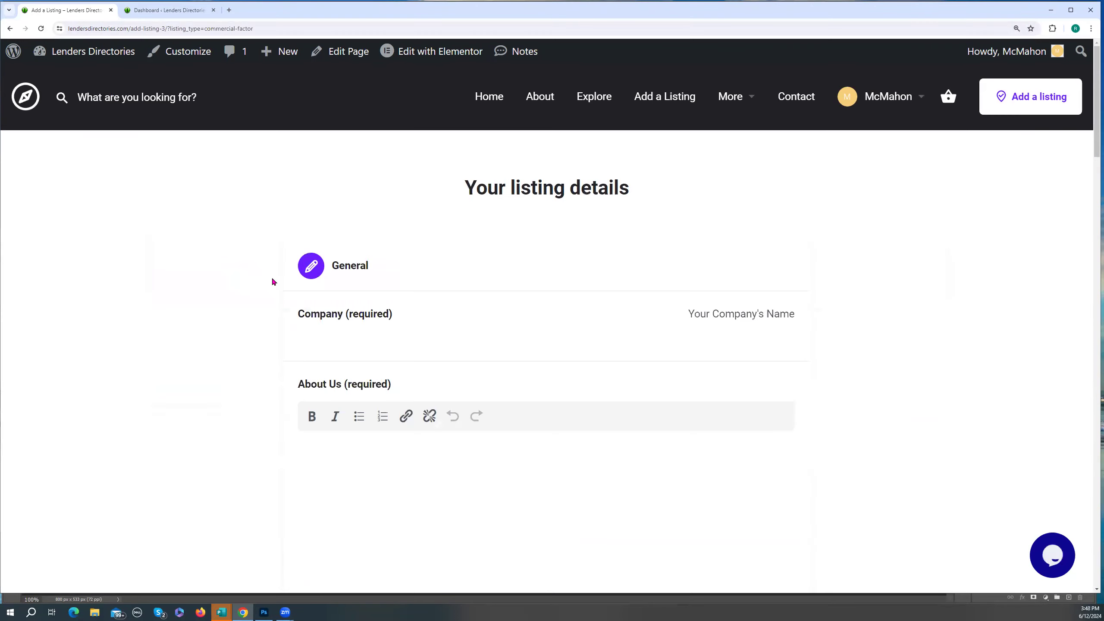
scroll(202, 295, down, 8)
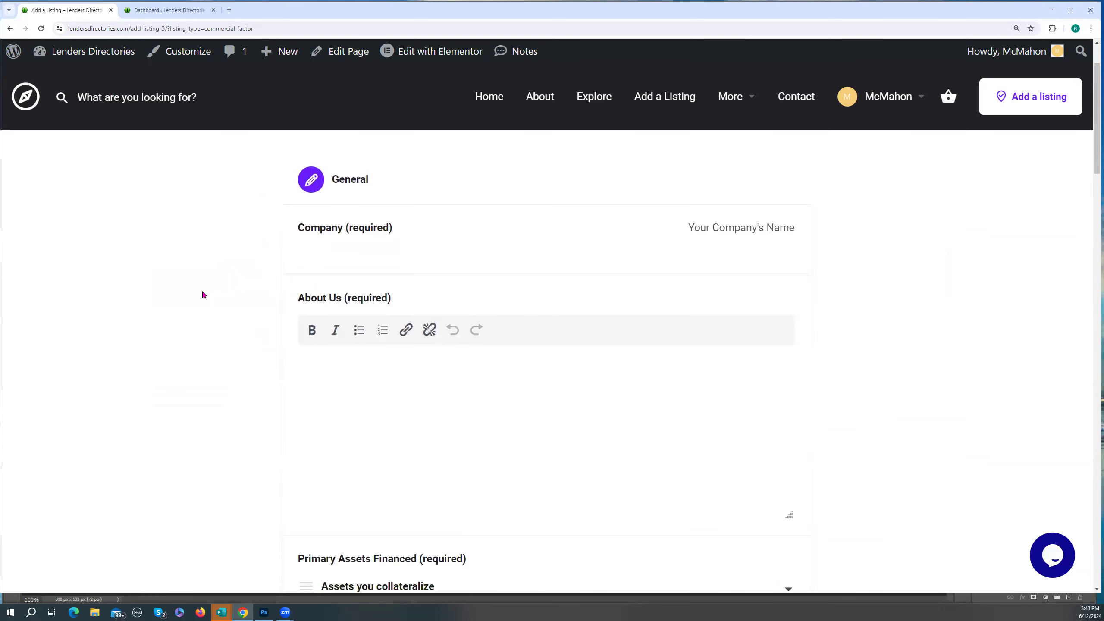
scroll(201, 295, down, 10)
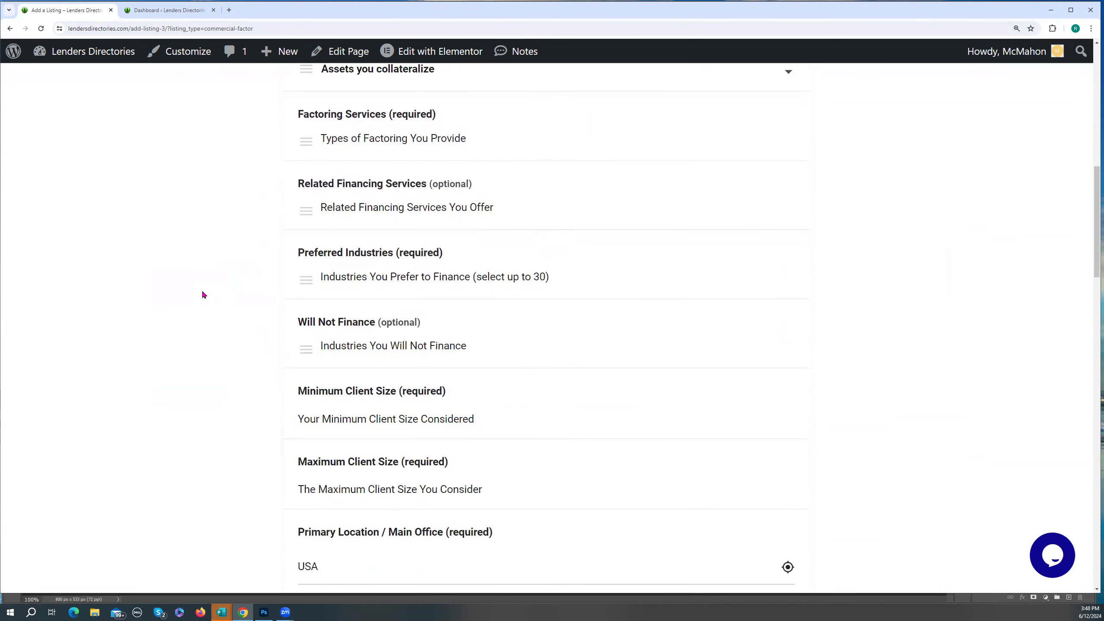
scroll(202, 294, down, 14)
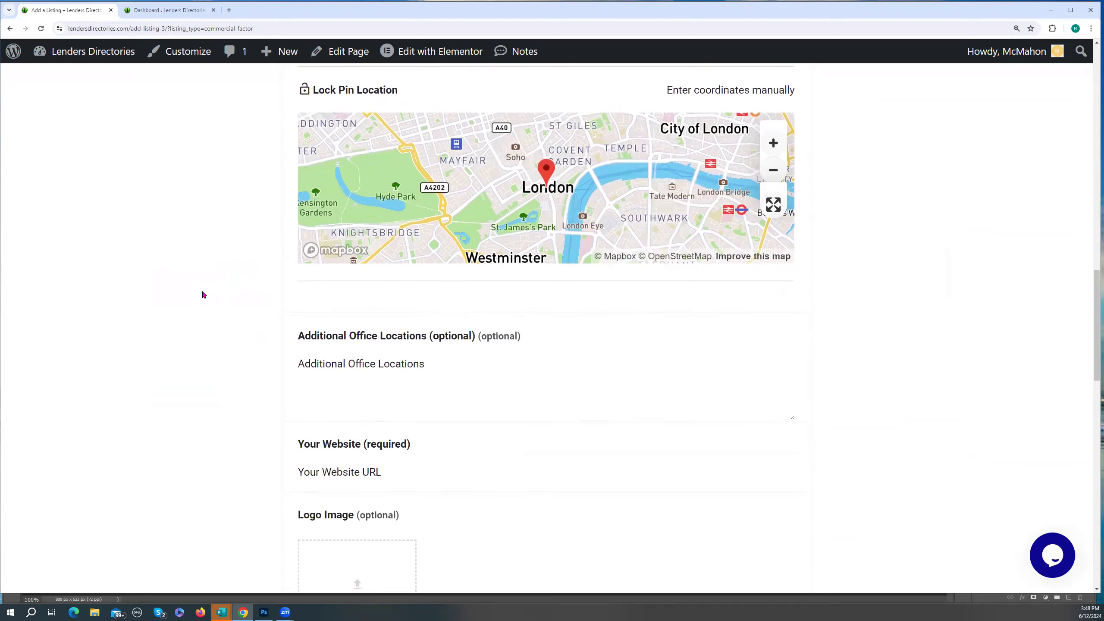
scroll(201, 294, down, 14)
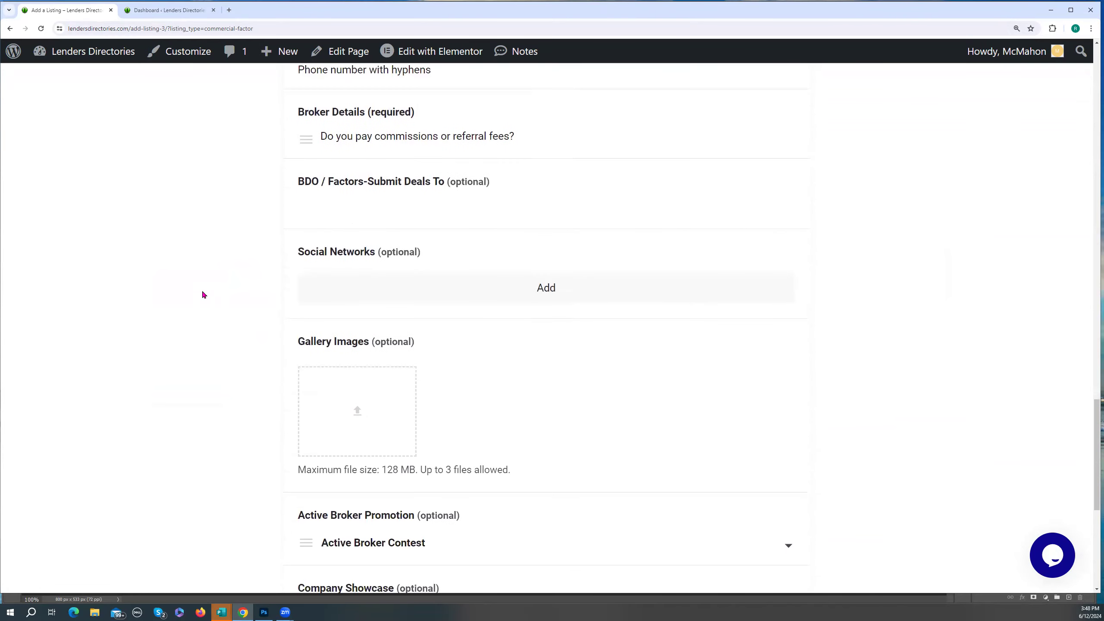
scroll(201, 294, up, 20)
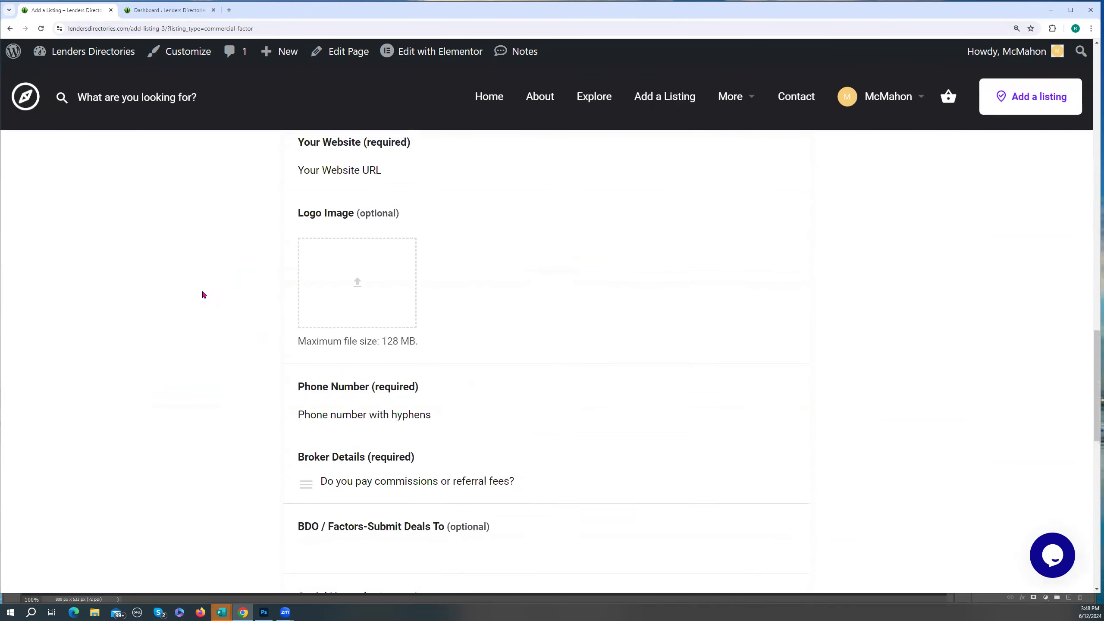
scroll(202, 295, up, 20)
Return to the directory's home page and search for Commercial Factors without any filters.
click(489, 97)
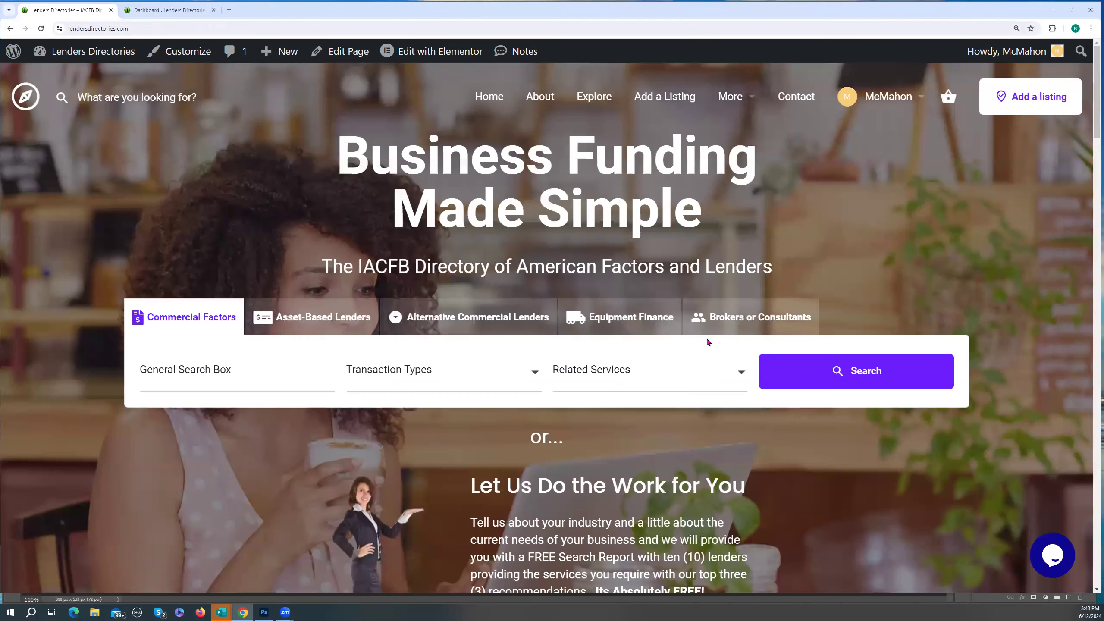
click(850, 382)
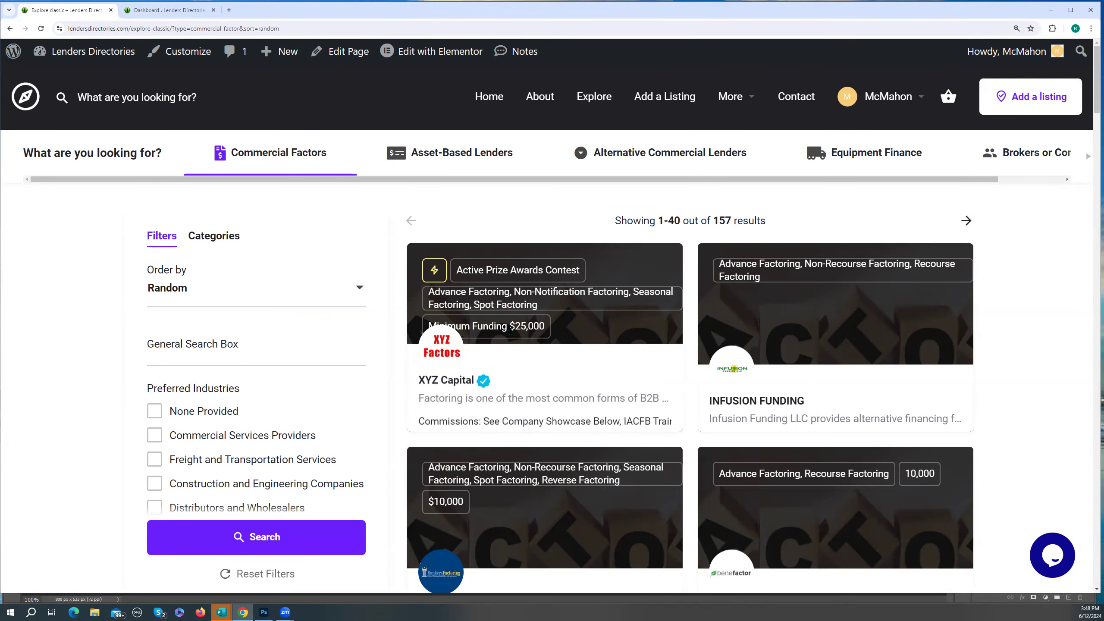
Open the XYZ Capital listing and review its factoring services, preferred industries and office details.
click(536, 353)
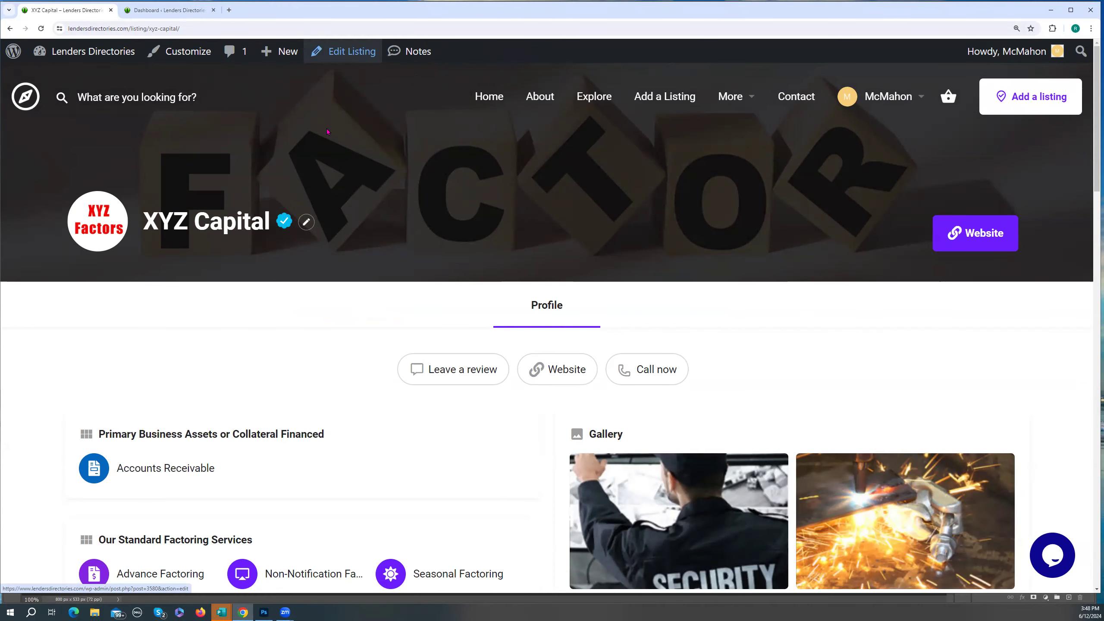
scroll(264, 362, down, 3)
scroll(264, 362, down, 4)
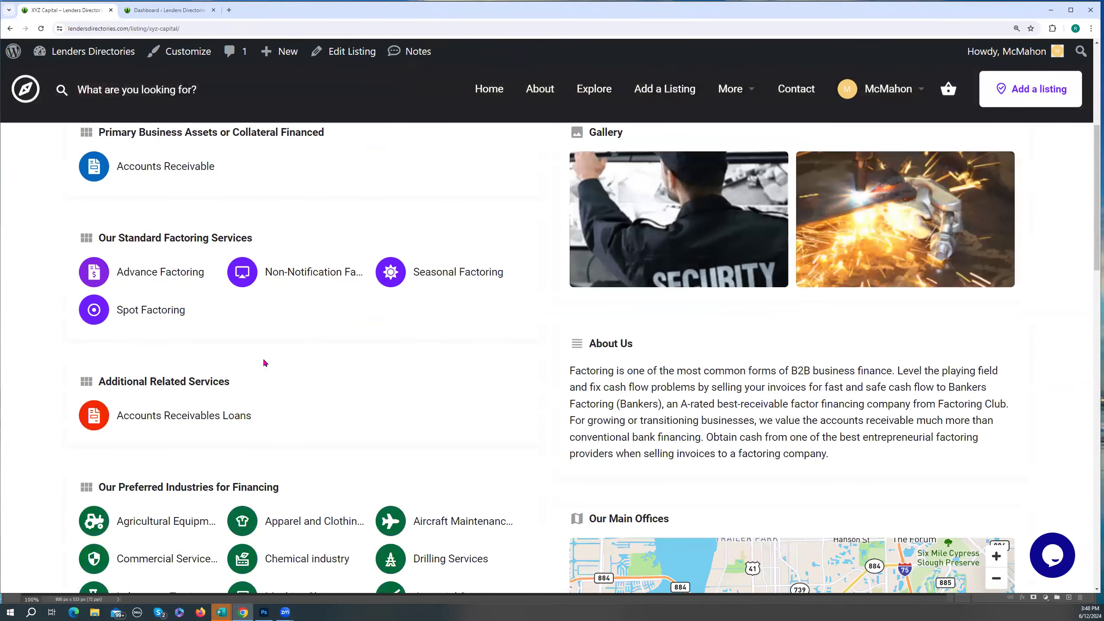
scroll(264, 362, down, 6)
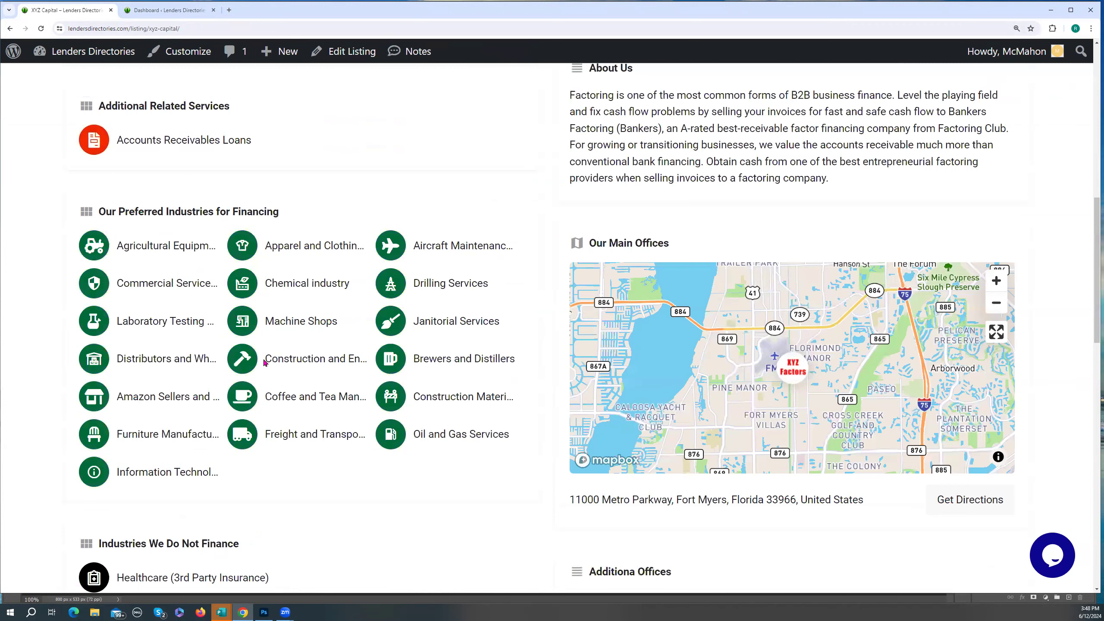
scroll(264, 362, down, 12)
scroll(264, 362, up, 13)
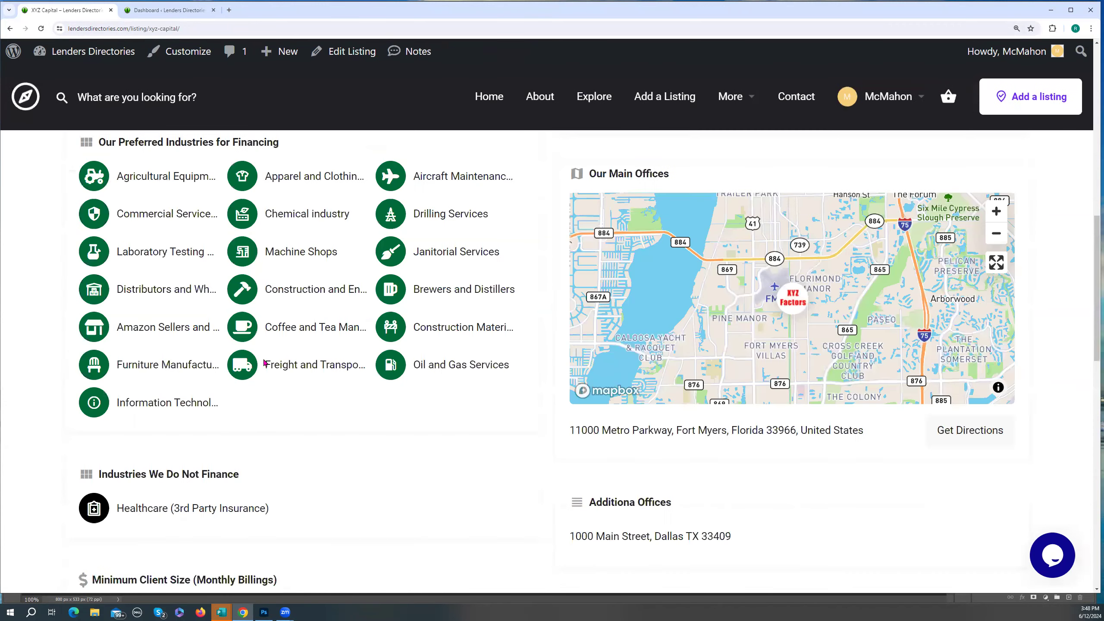
scroll(264, 362, up, 10)
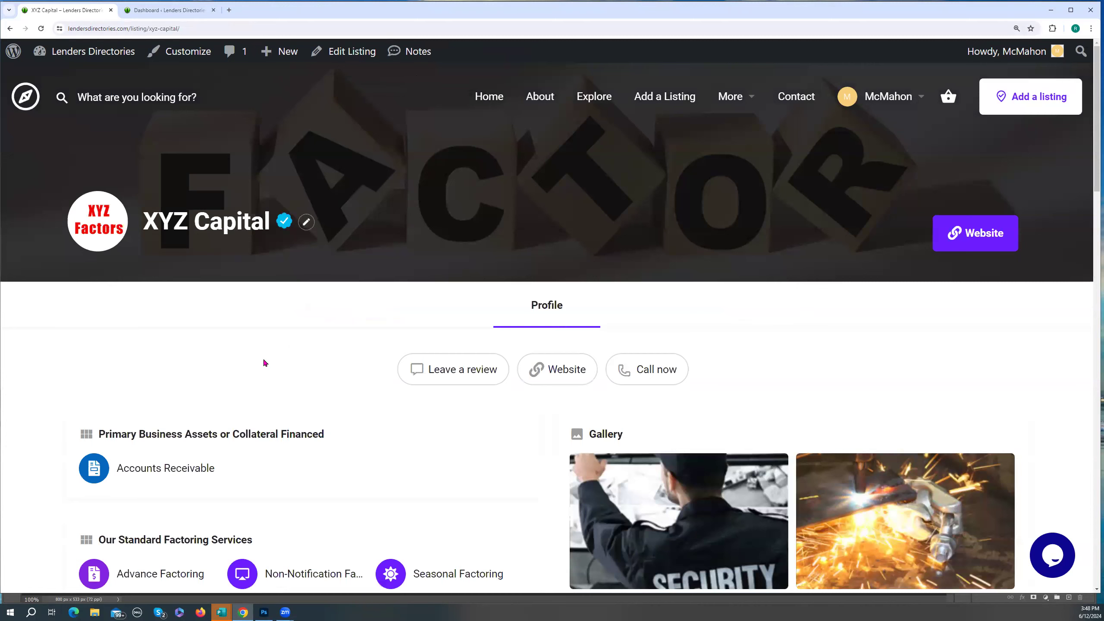
Open the XYZ Capital listing for editing and look over the first fields of its edit form.
click(353, 54)
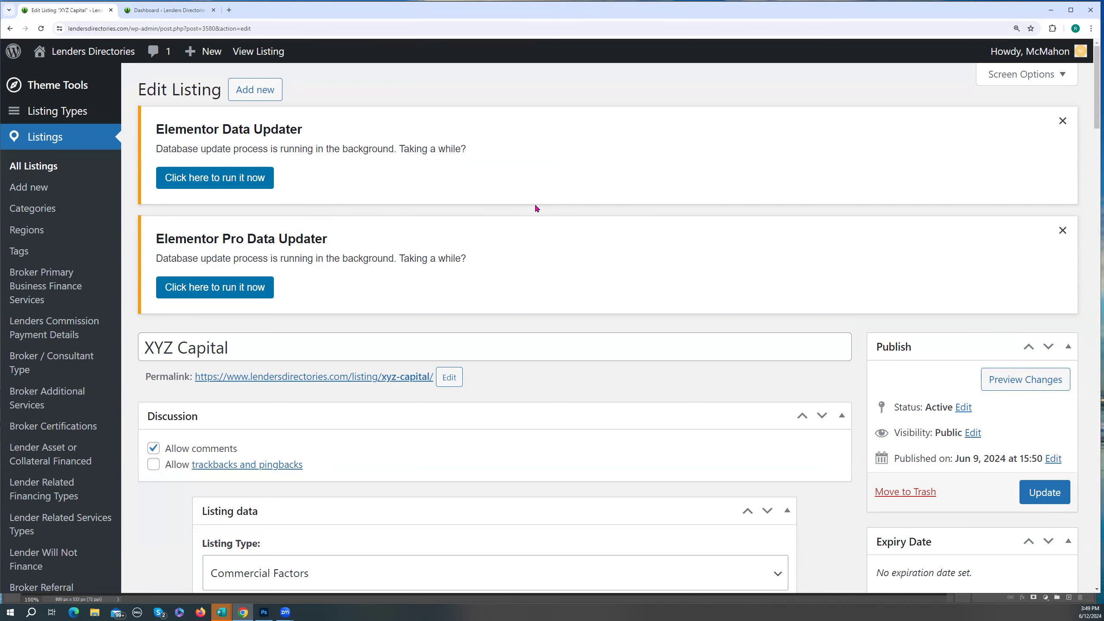
scroll(523, 200, down, 6)
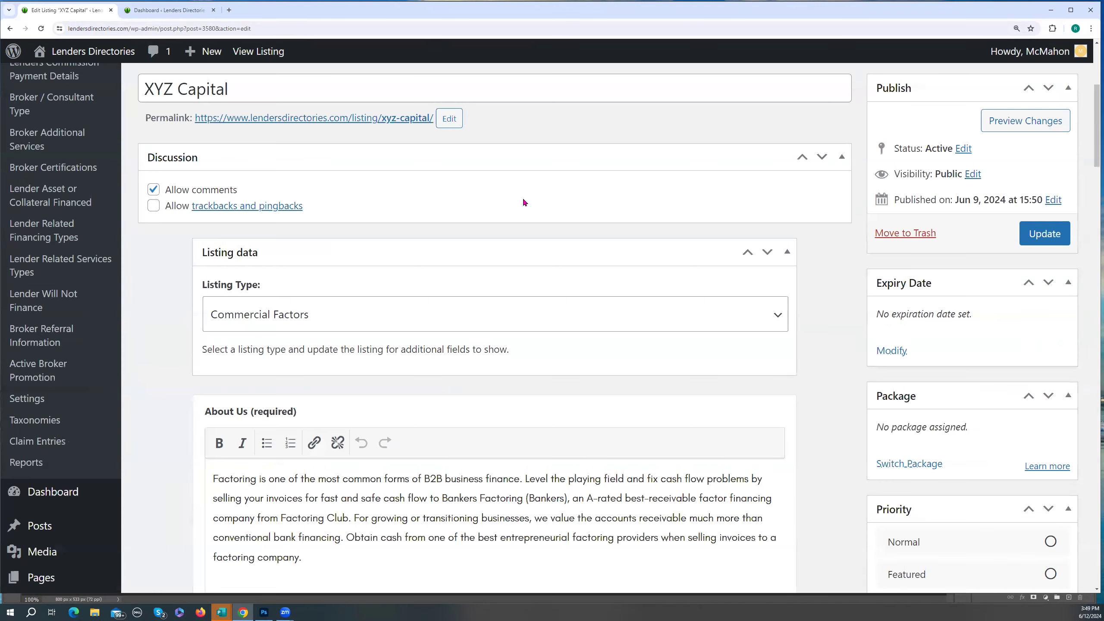
scroll(524, 201, up, 6)
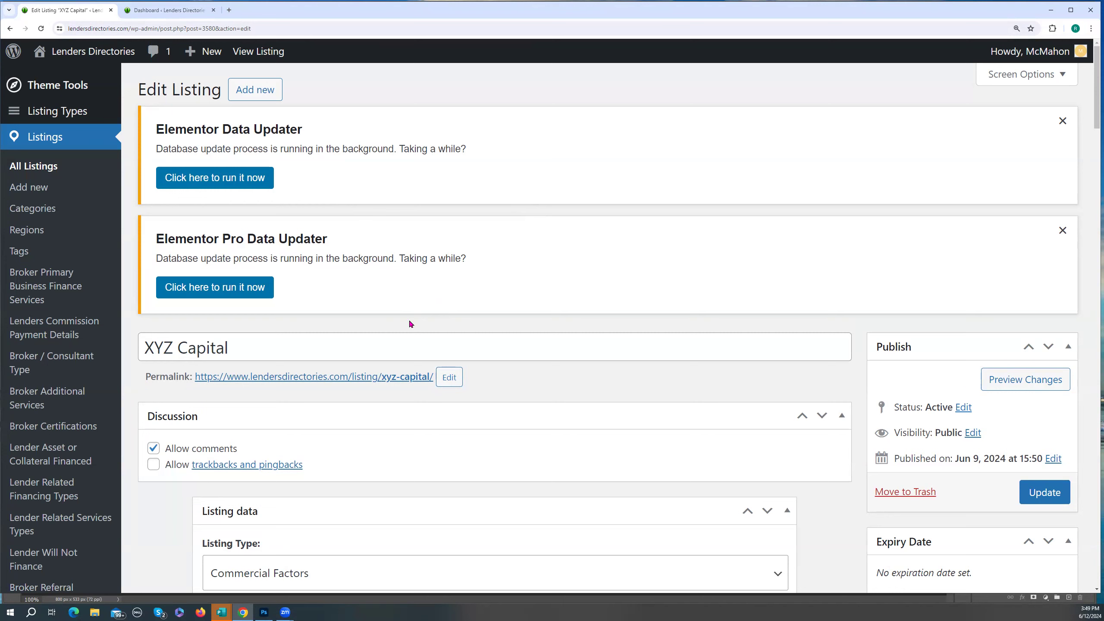
Change the listing's title to ABC Capital.
click(175, 348)
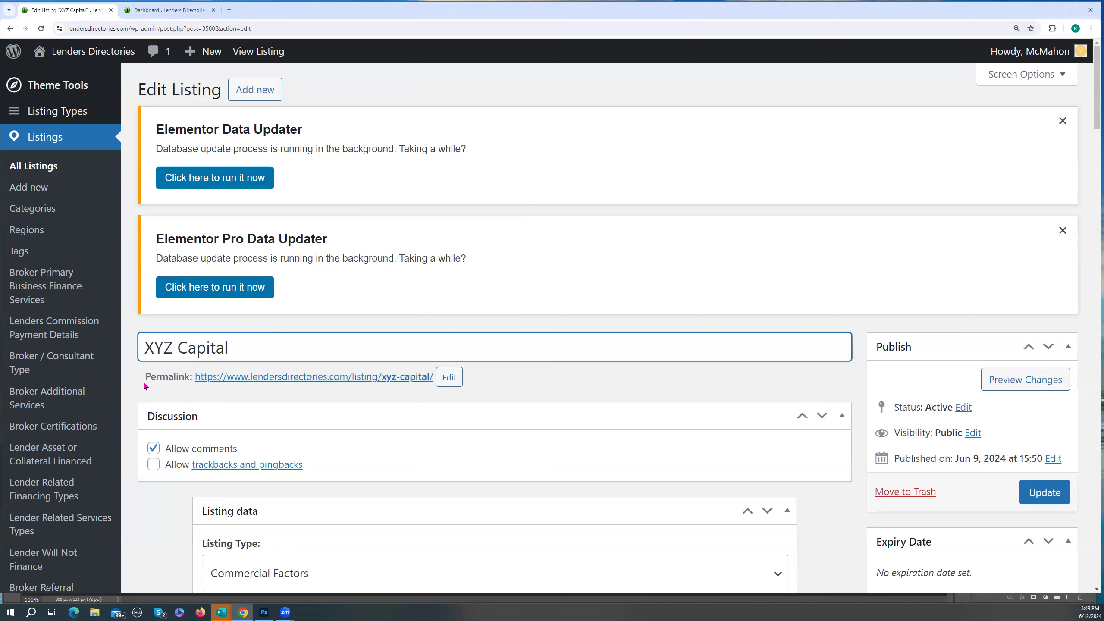
key(BackSpace)
key(BackSpace)
key(BackSpace)
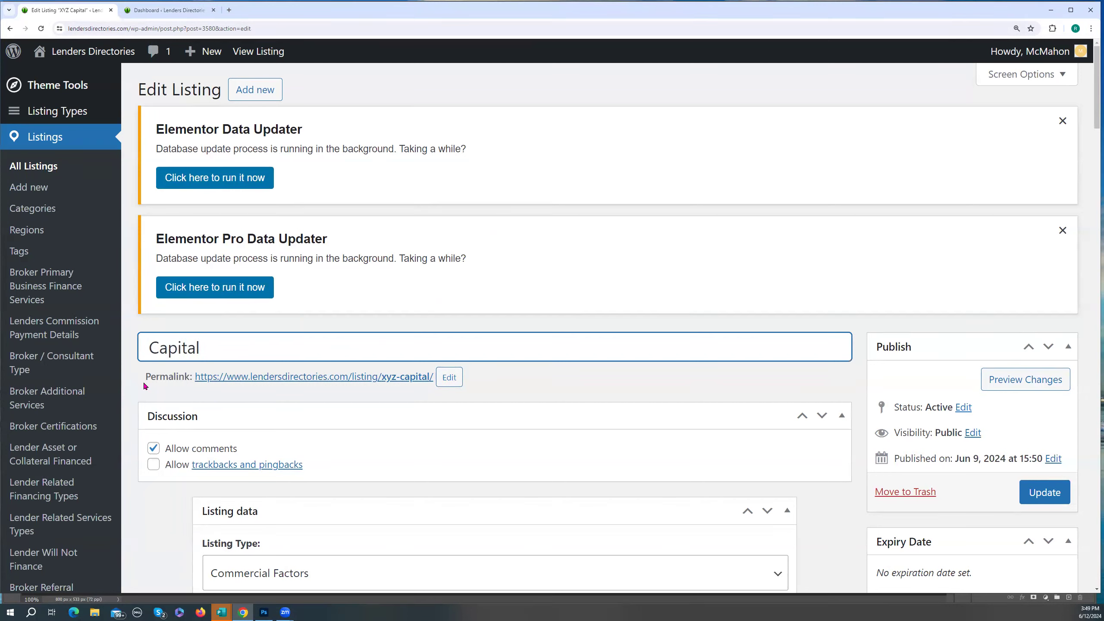
text(ab )
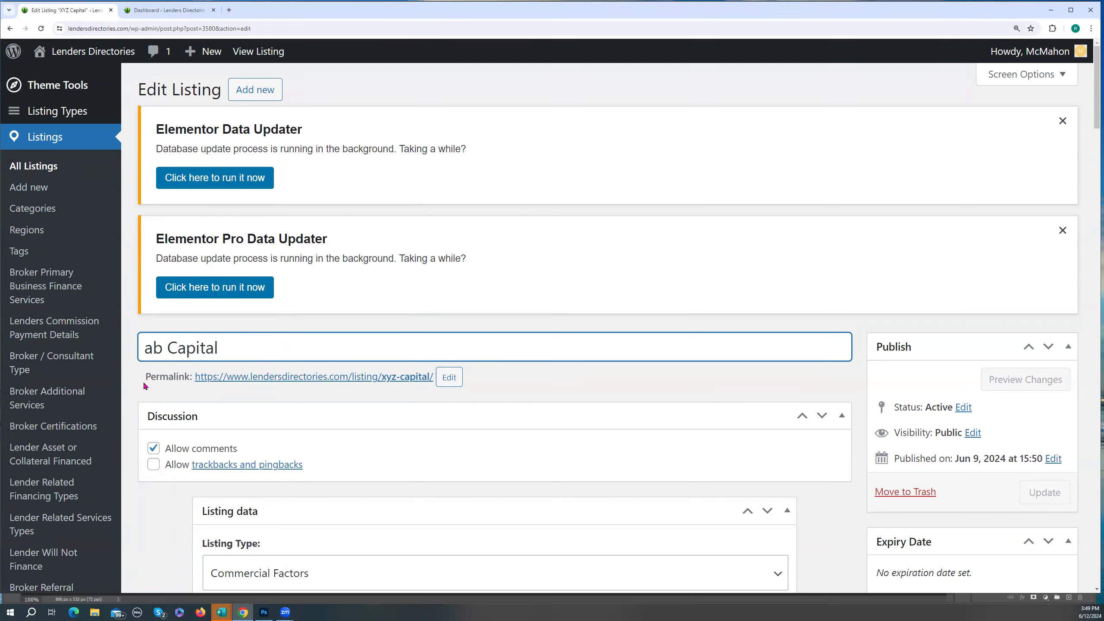
text(c)
key(BackSpace)
key(BackSpace)
key(BackSpace)
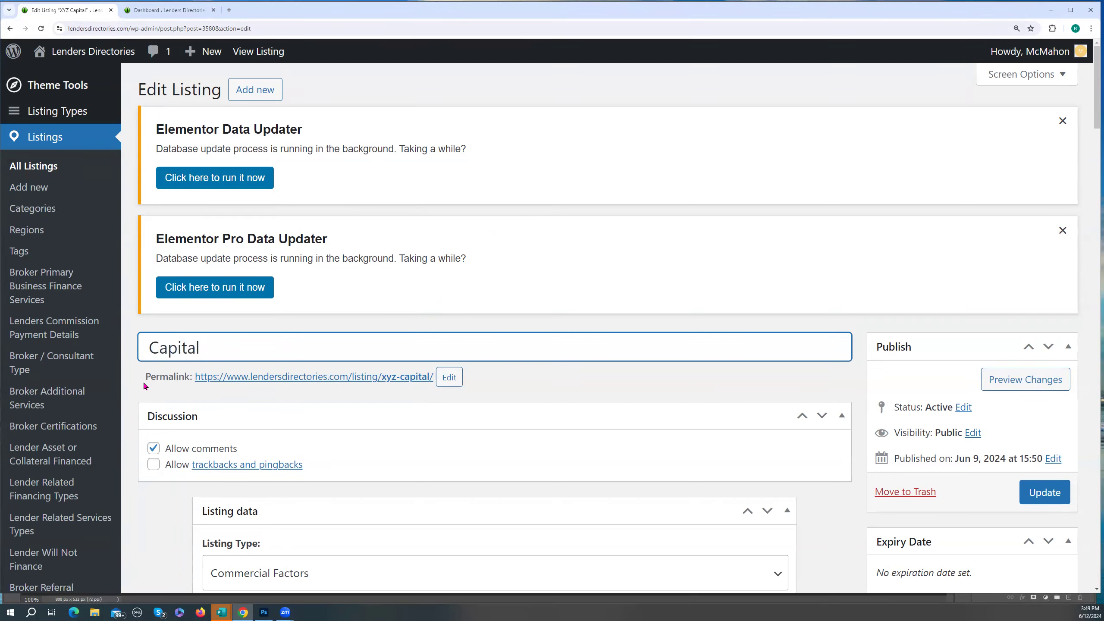
text(ABC)
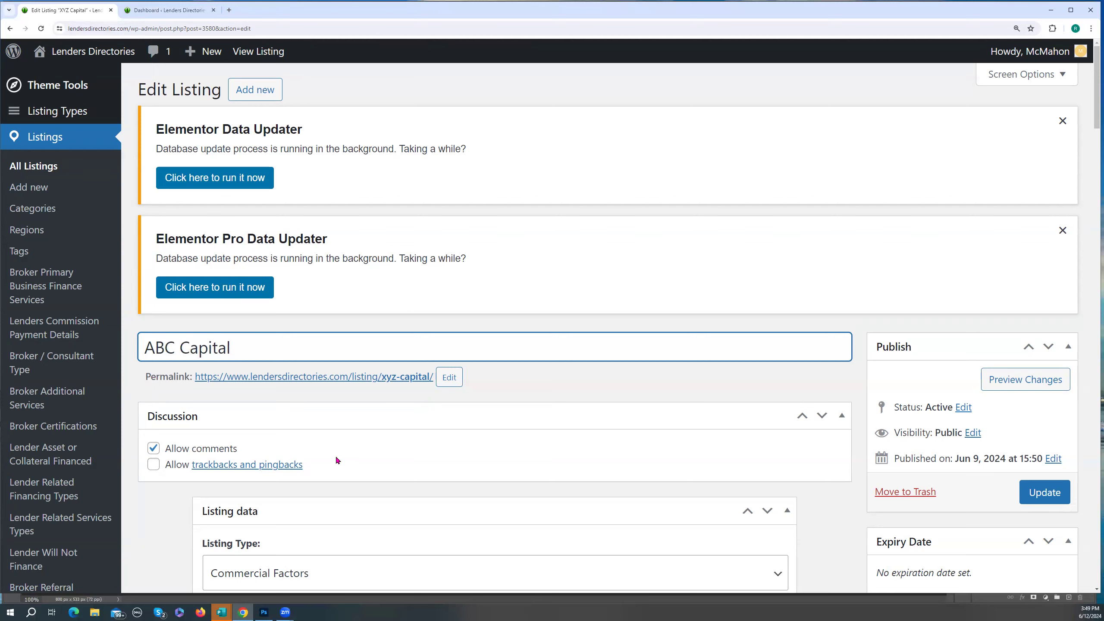
Try Purchase Orders as the listing's primary asset financed, and set it back to Accounts Receivable.
scroll(331, 434, down, 2)
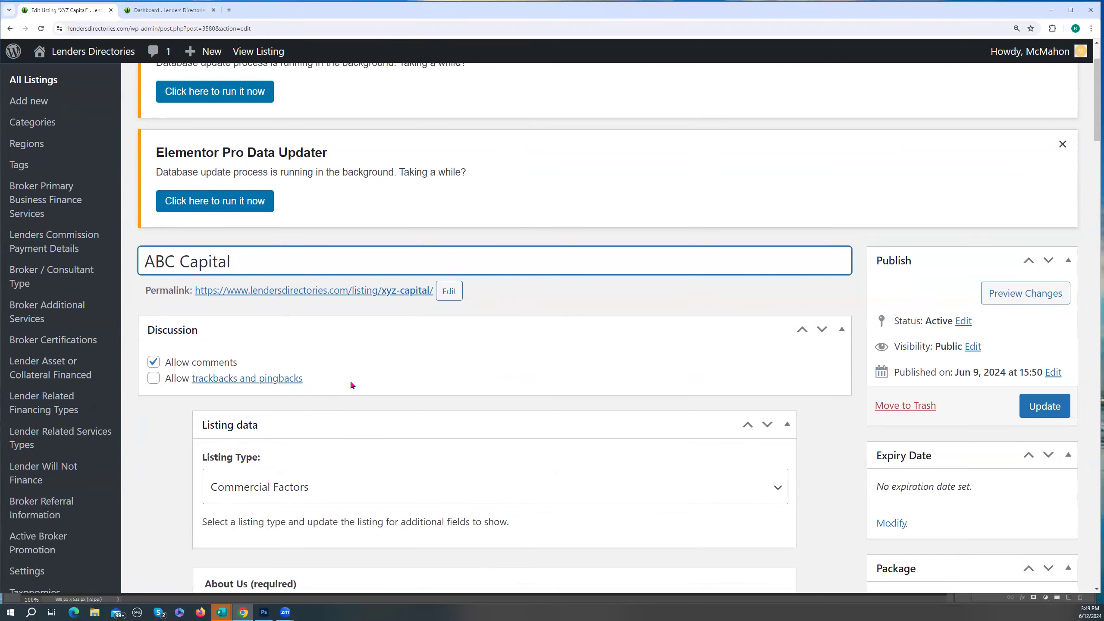
scroll(350, 380, down, 5)
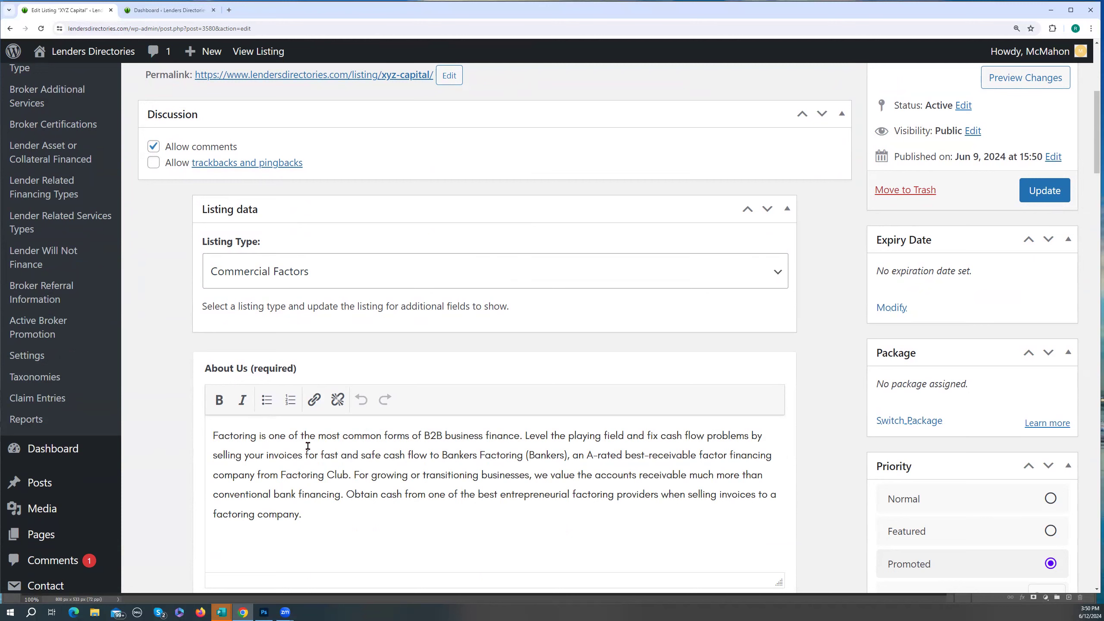
scroll(290, 443, down, 1)
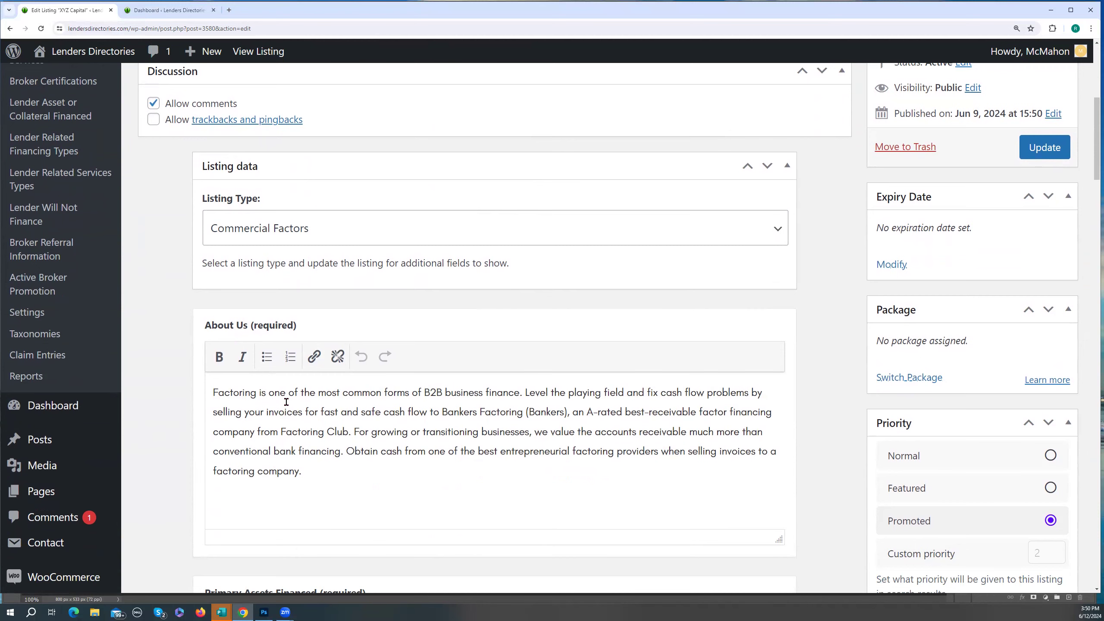
scroll(286, 402, down, 2)
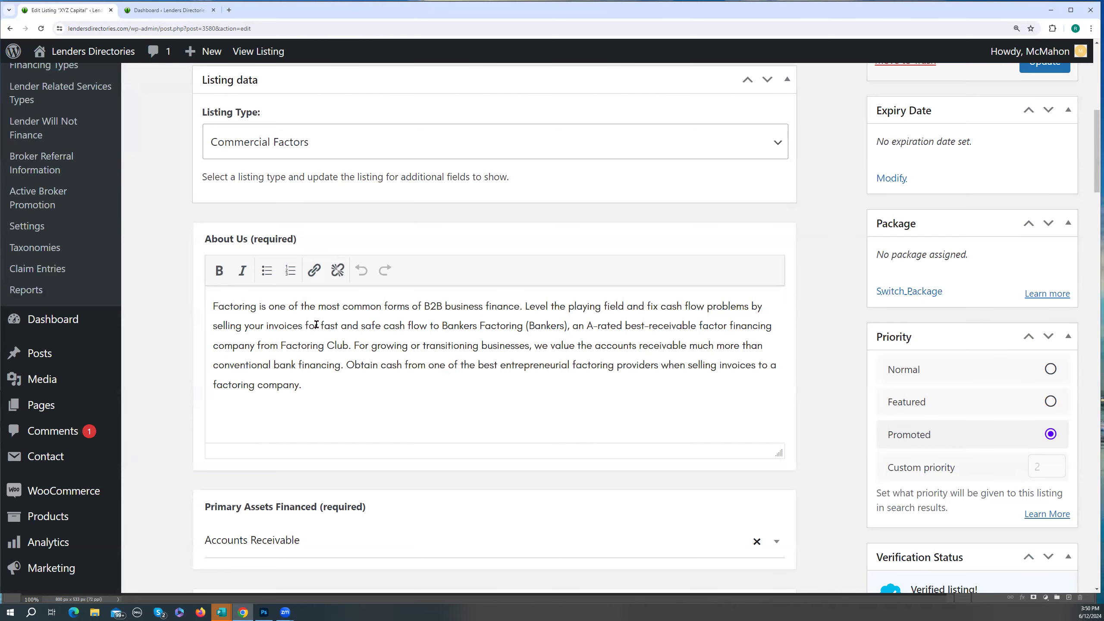
scroll(318, 348, down, 6)
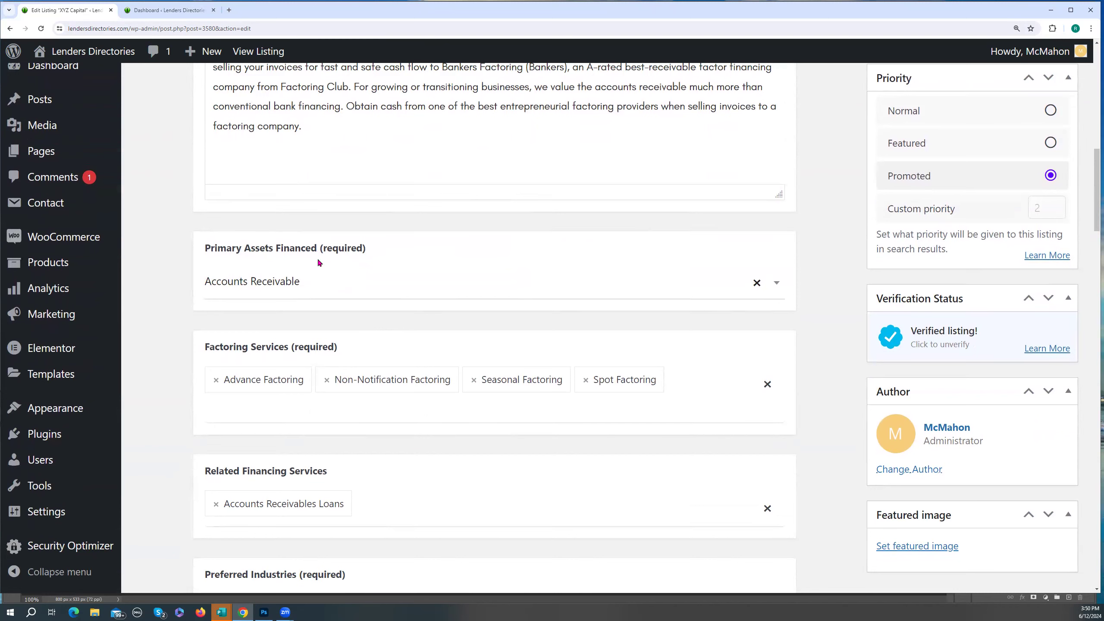
click(296, 285)
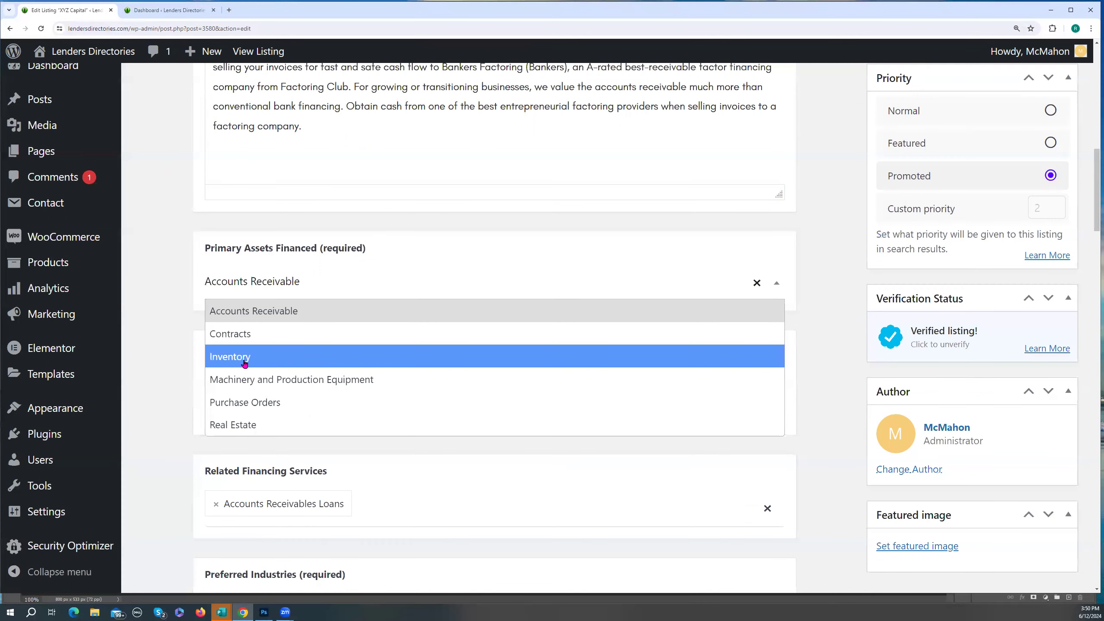
click(241, 402)
click(256, 287)
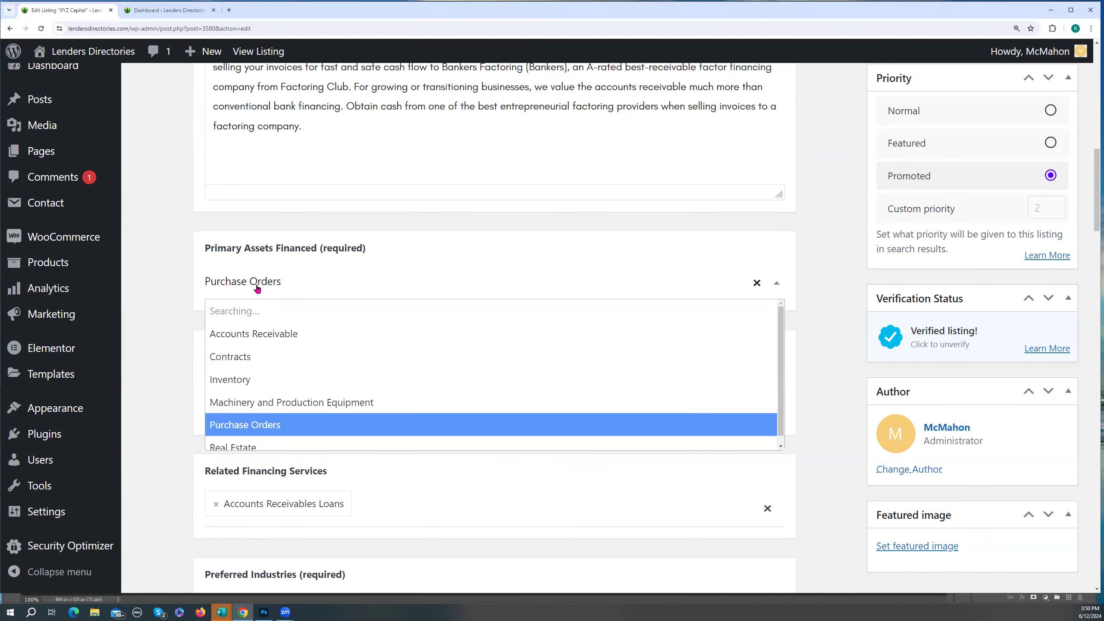
click(249, 312)
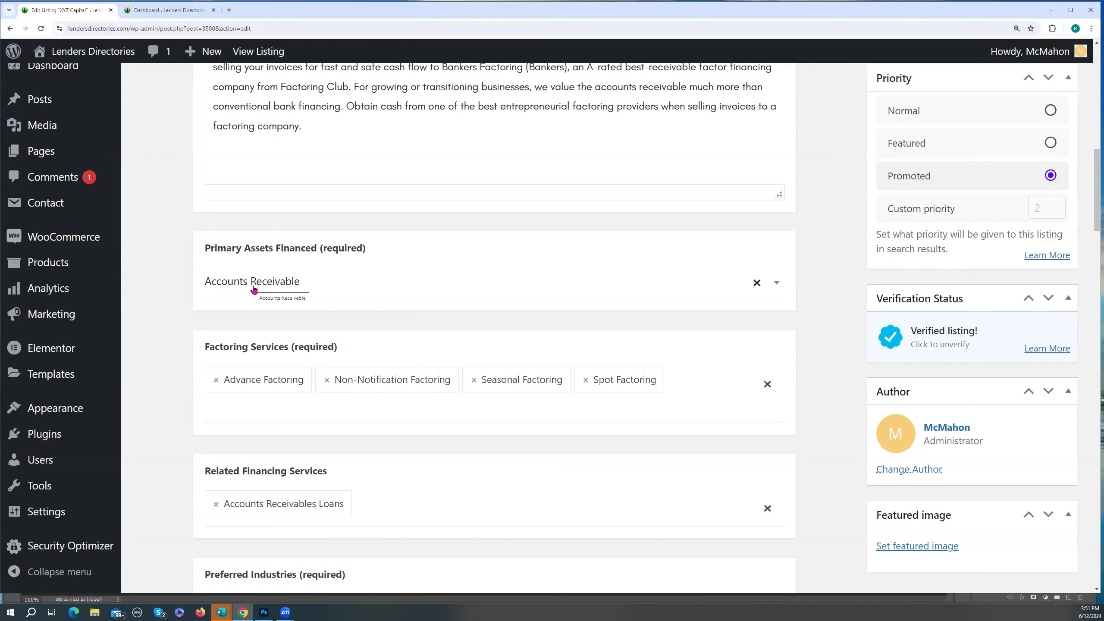
Add International Factoring and Micro-Factoring to the listing's factoring services.
scroll(196, 317, down, 1)
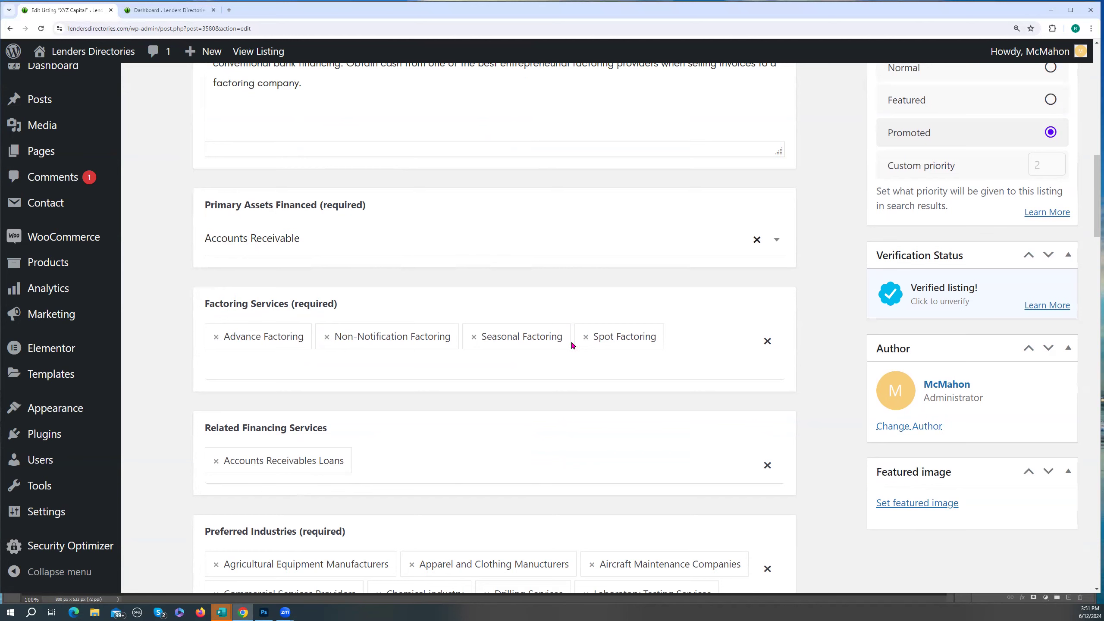
click(555, 352)
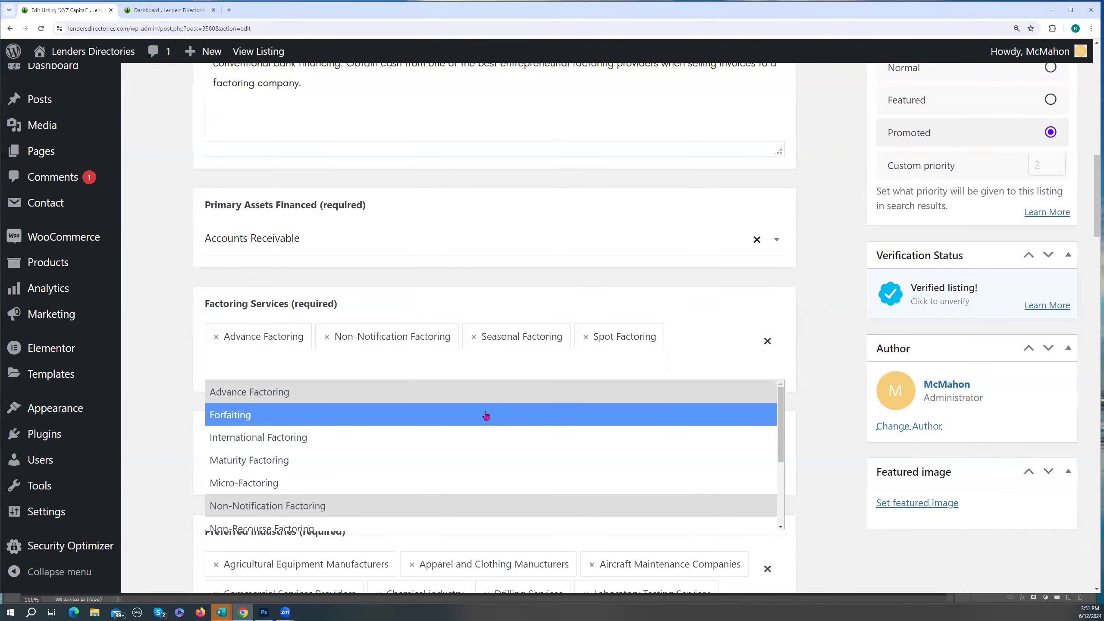
click(247, 437)
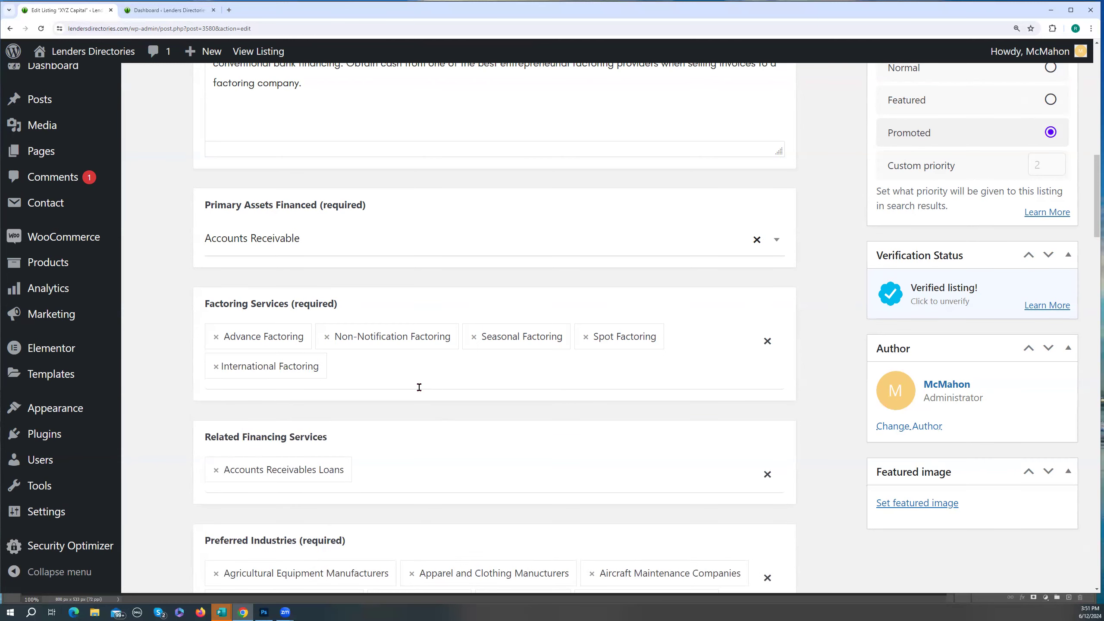
click(376, 372)
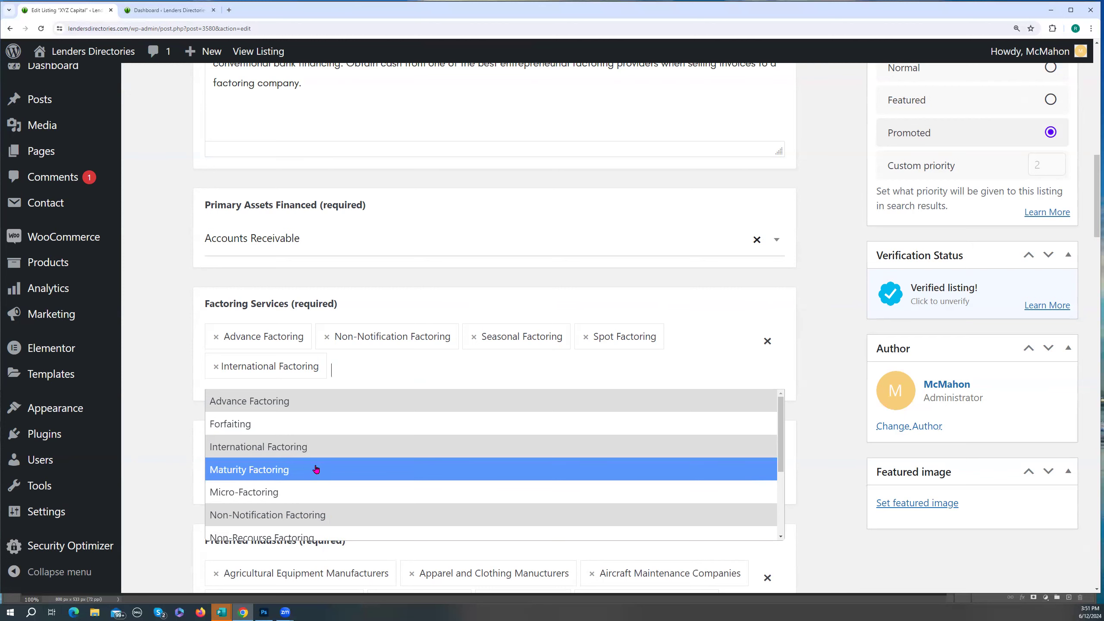
click(268, 493)
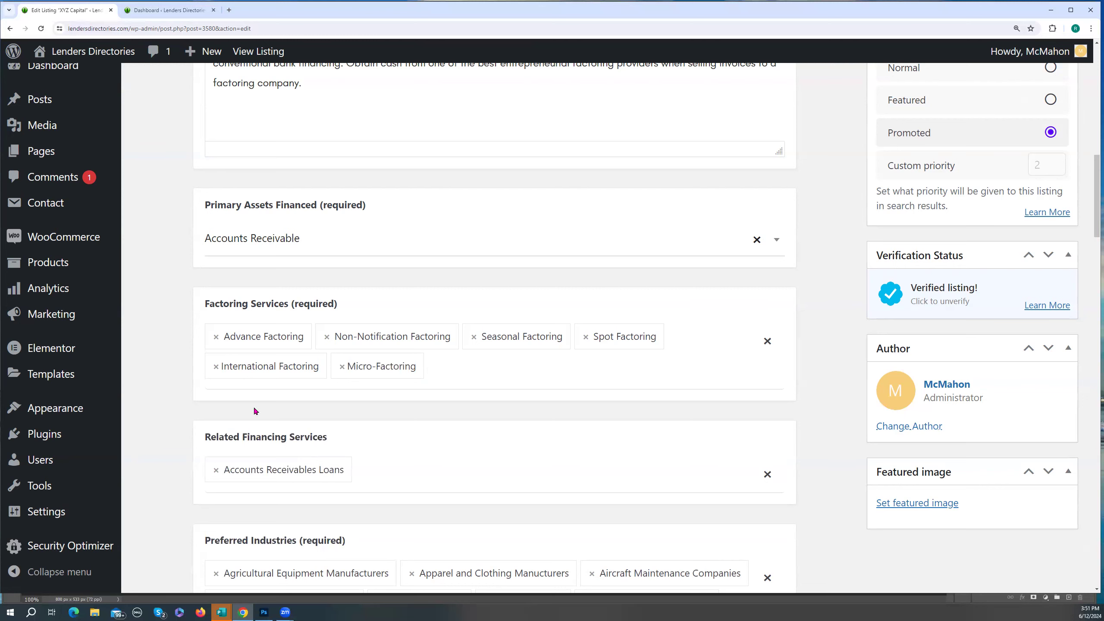
Add Credit Insurance and Letters of Credit to the listing's related financing services.
scroll(326, 413, down, 2)
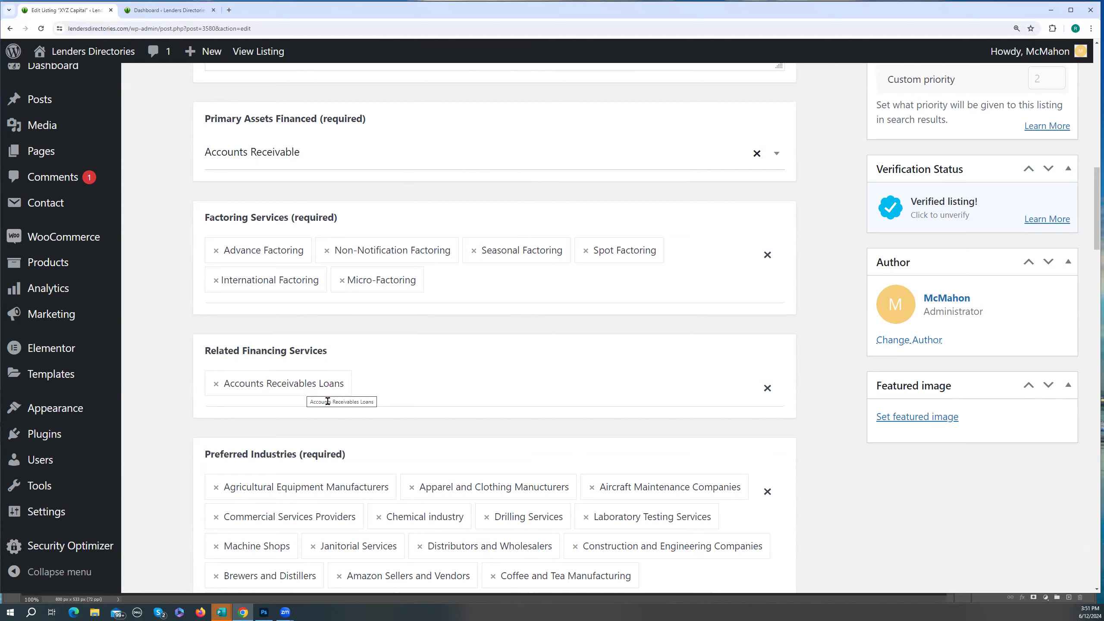
click(363, 389)
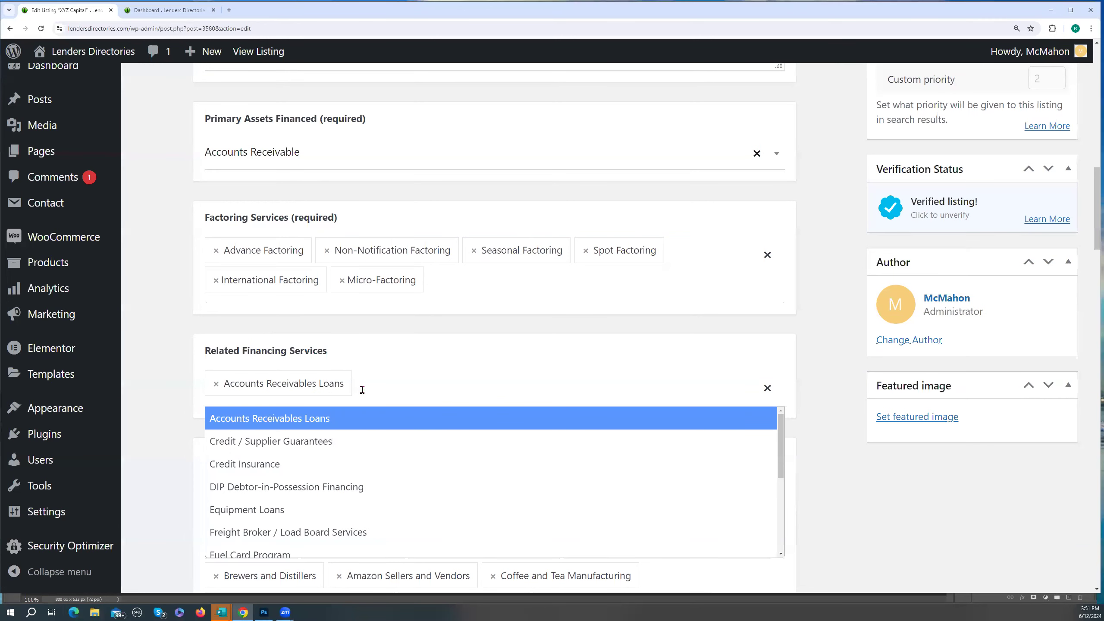
click(270, 466)
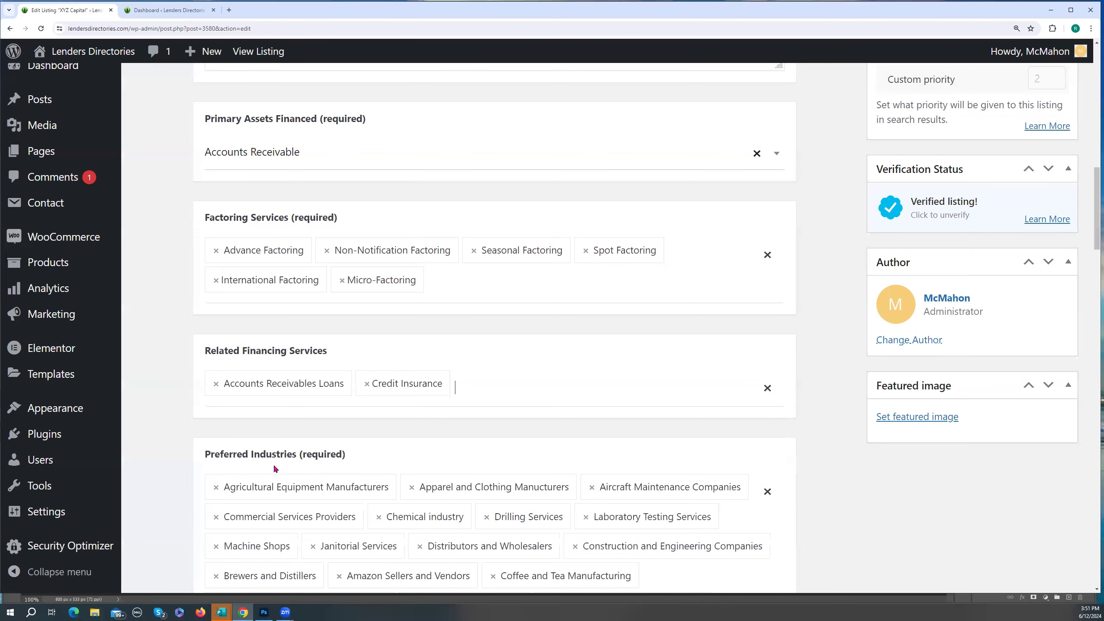
click(323, 398)
scroll(321, 415, down, 3)
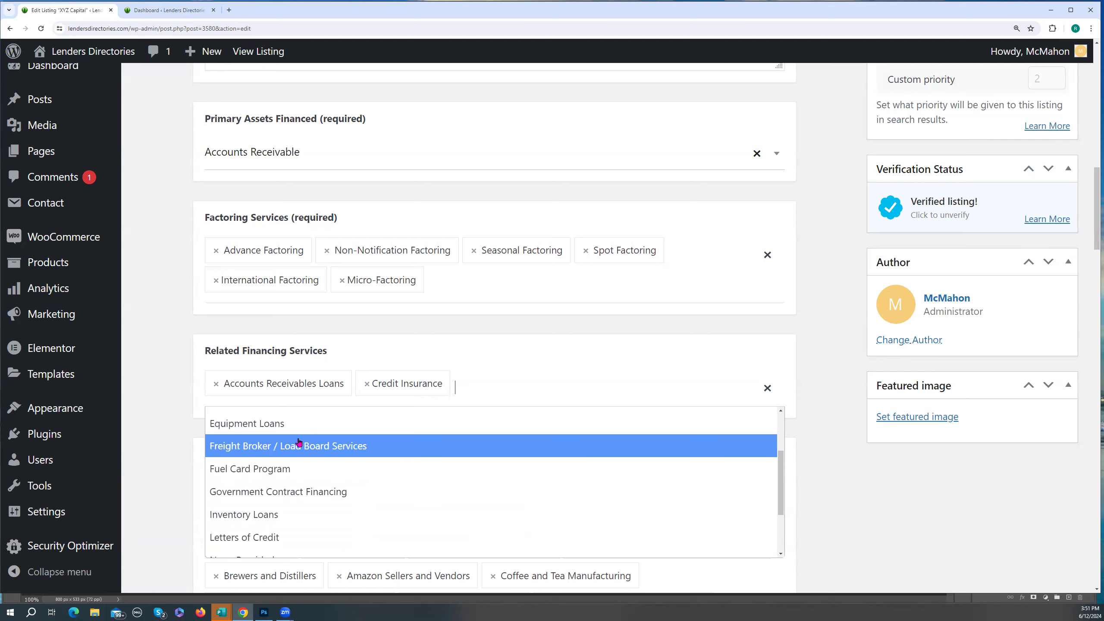
click(242, 539)
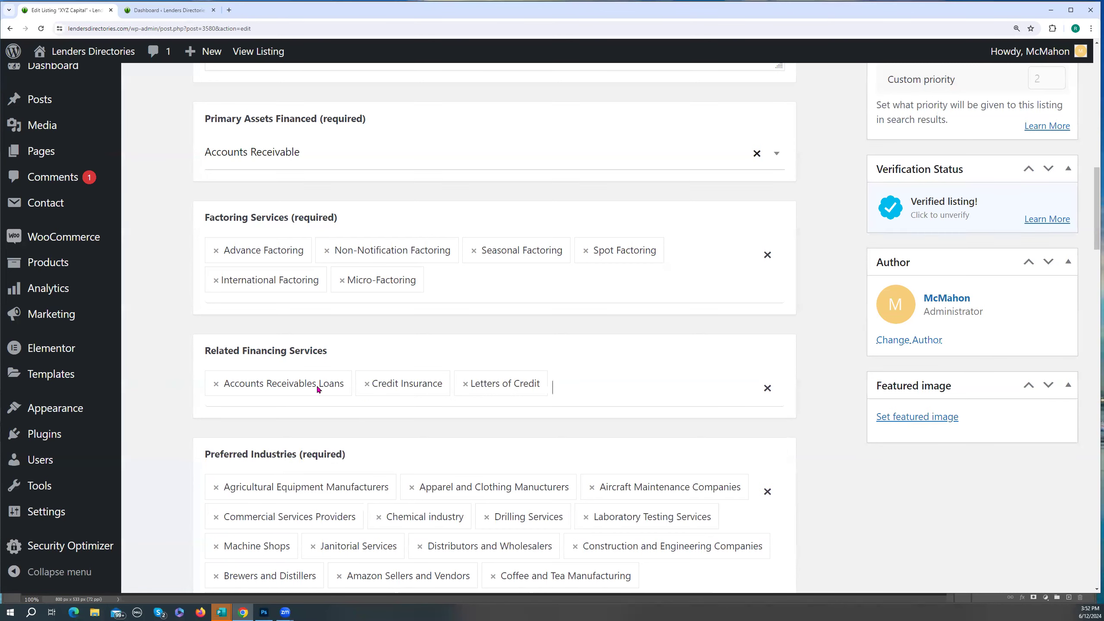
Add Freight Bill Receivables and Agricultural Receivables to the Will Not Finance list, and set the minimum client size to Minimum Funding $20,000.
scroll(319, 386, down, 1)
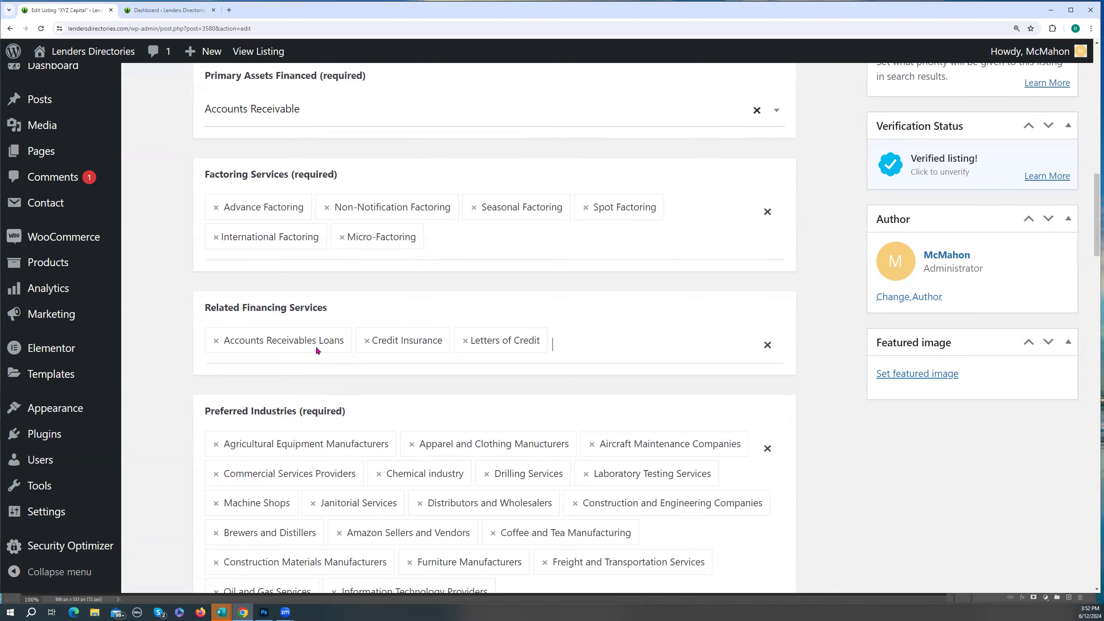
scroll(315, 346, down, 2)
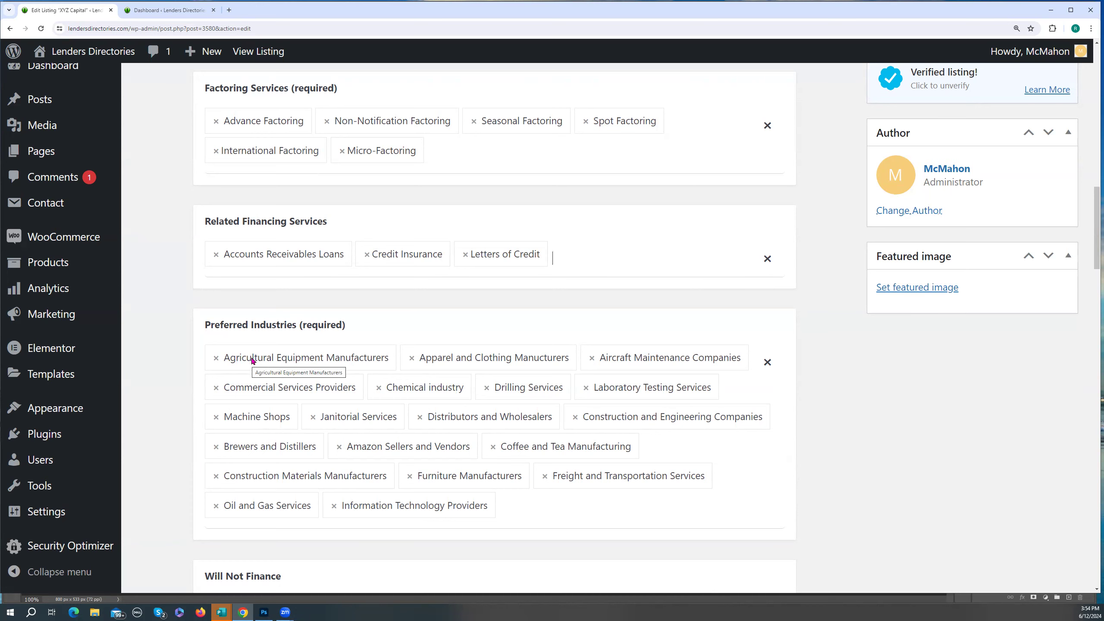
scroll(253, 361, down, 5)
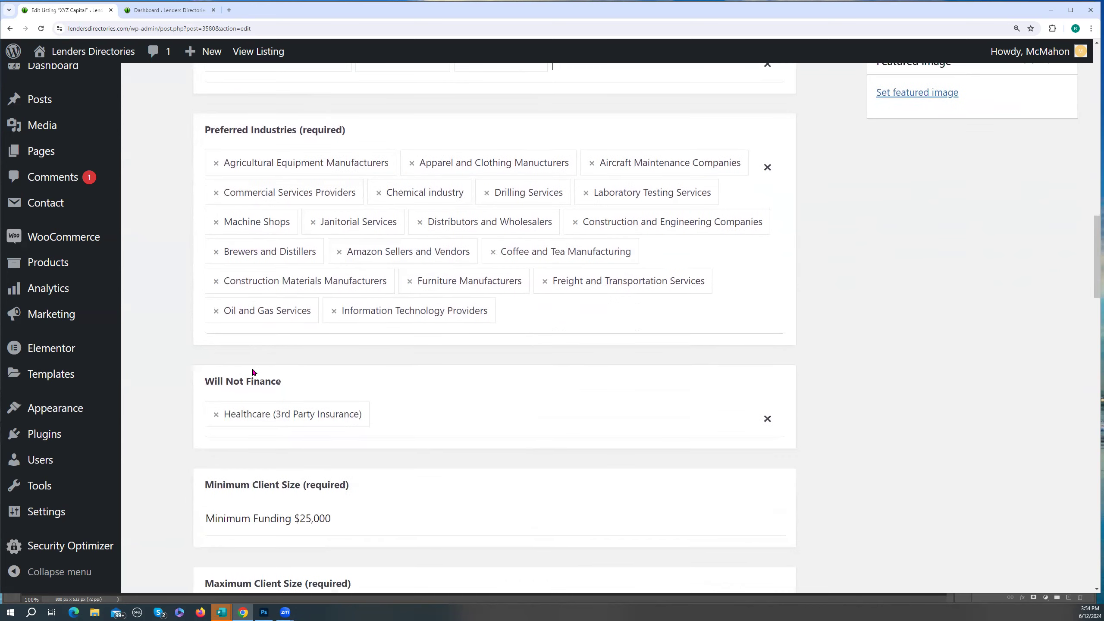
scroll(256, 391, down, 1)
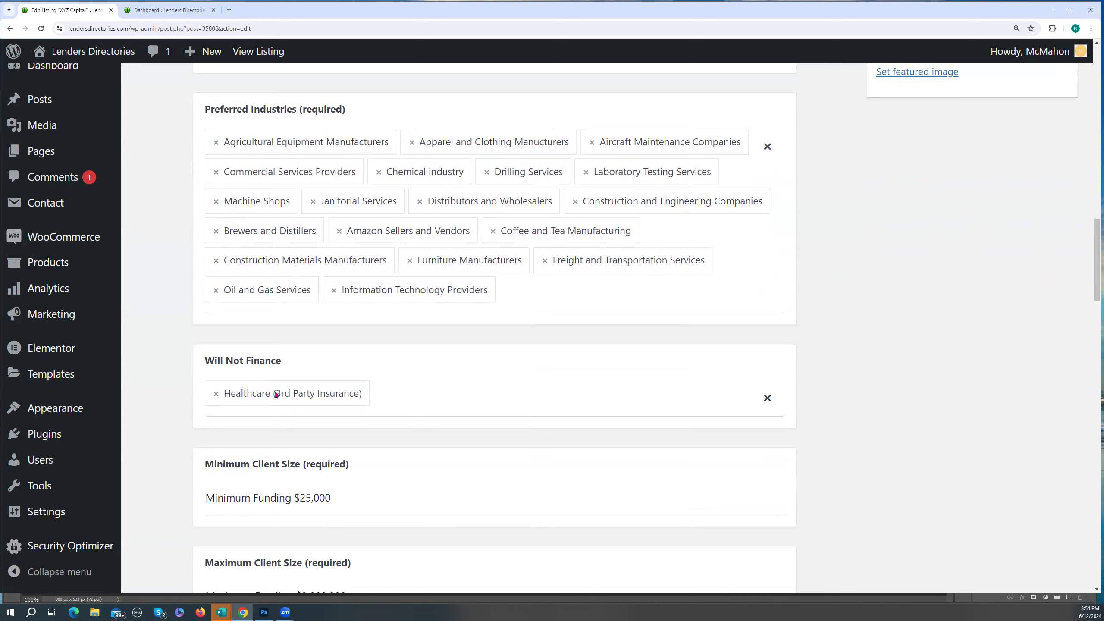
click(322, 396)
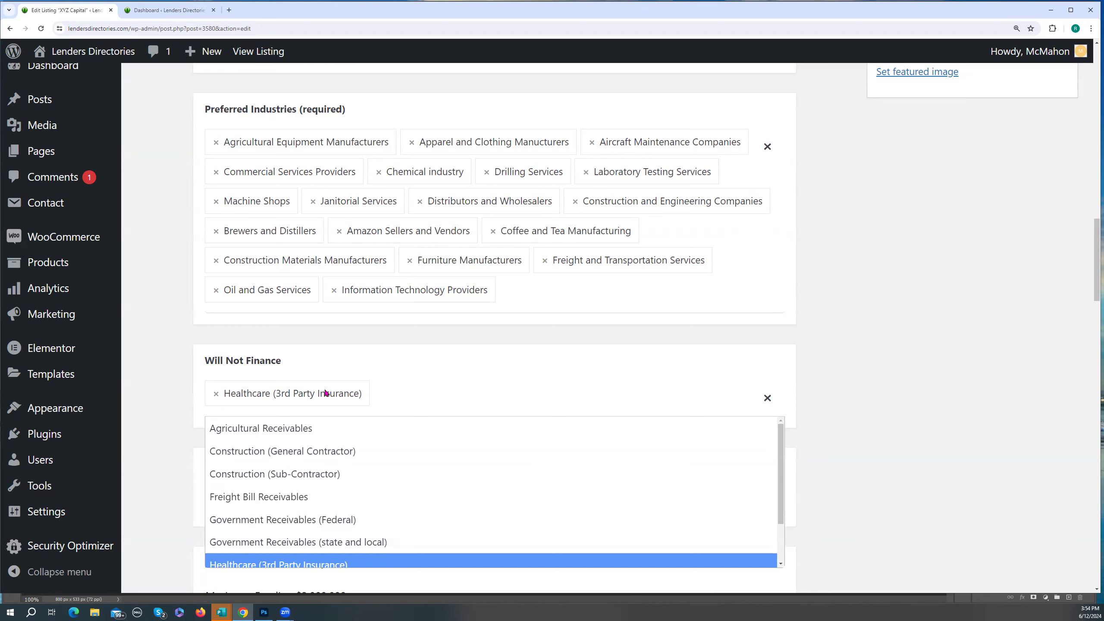
click(294, 499)
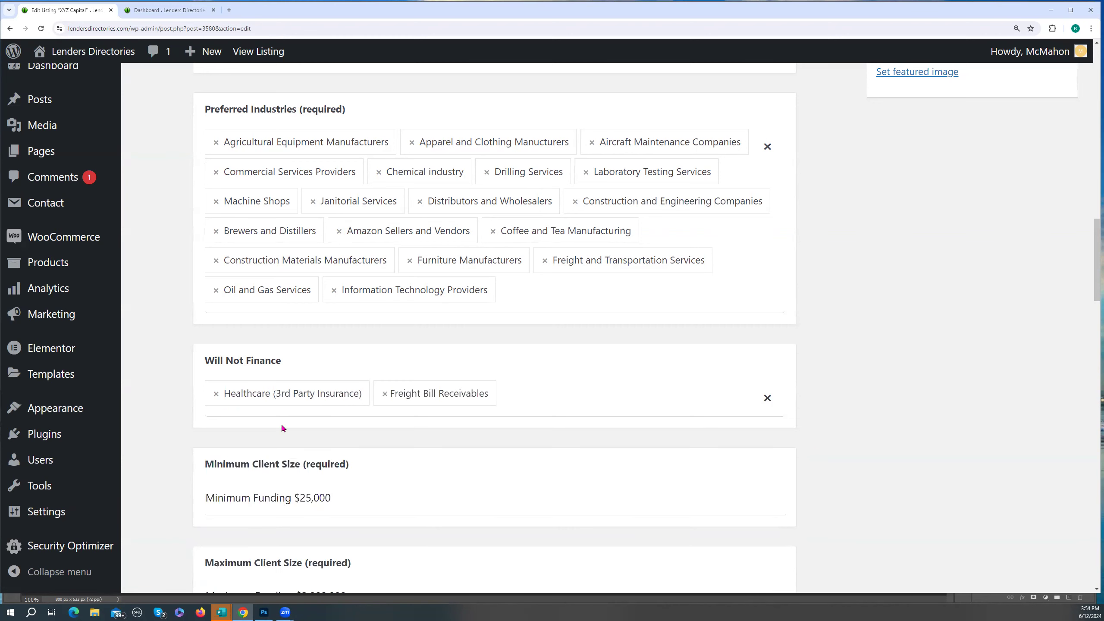
click(290, 410)
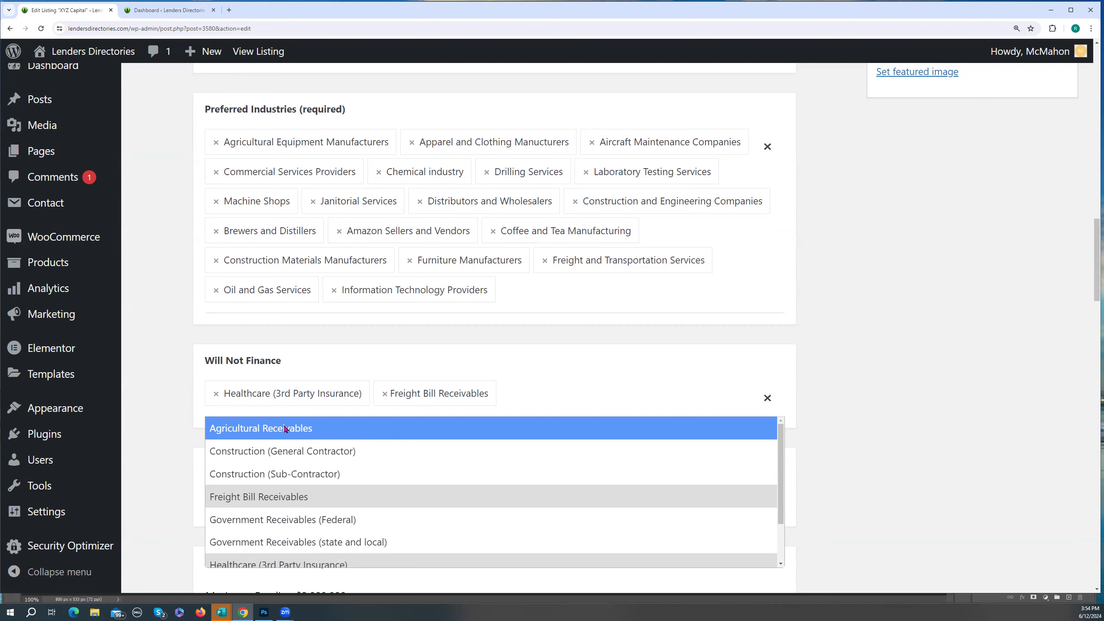
click(284, 429)
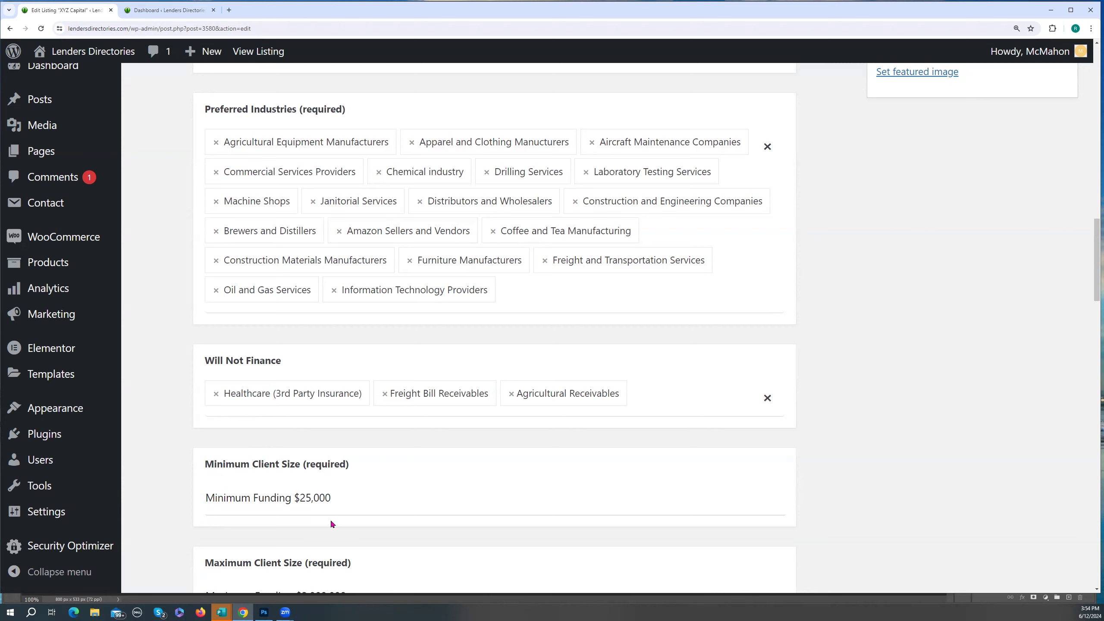
click(319, 498)
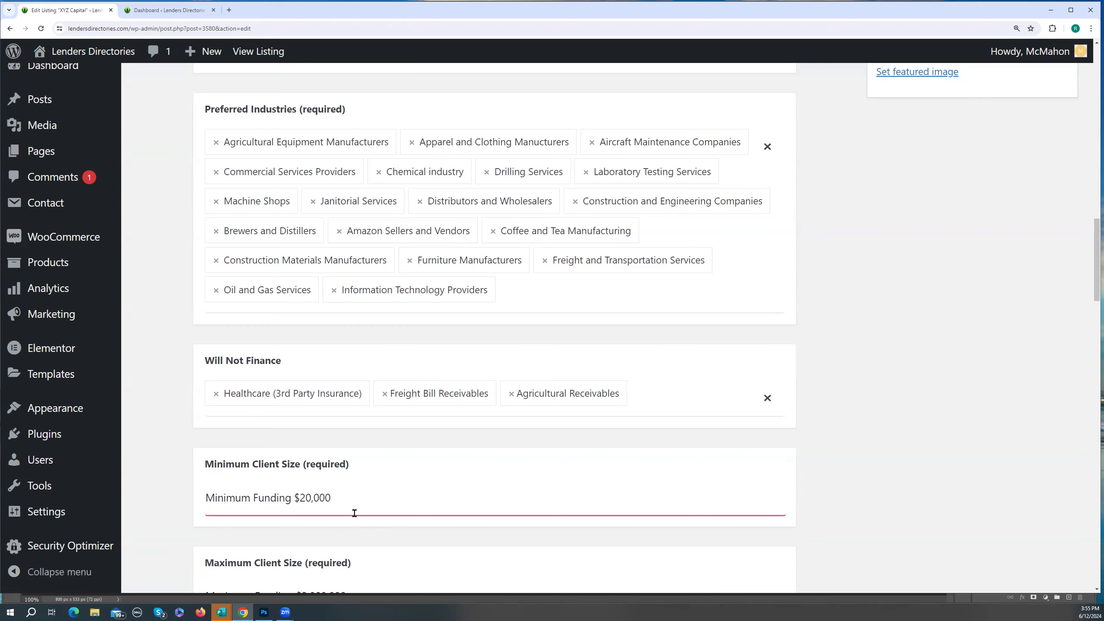
Review the listing's maximum client size, main office address suggestions, additional offices, website, cover image, logo and phone number fields.
scroll(354, 513, down, 3)
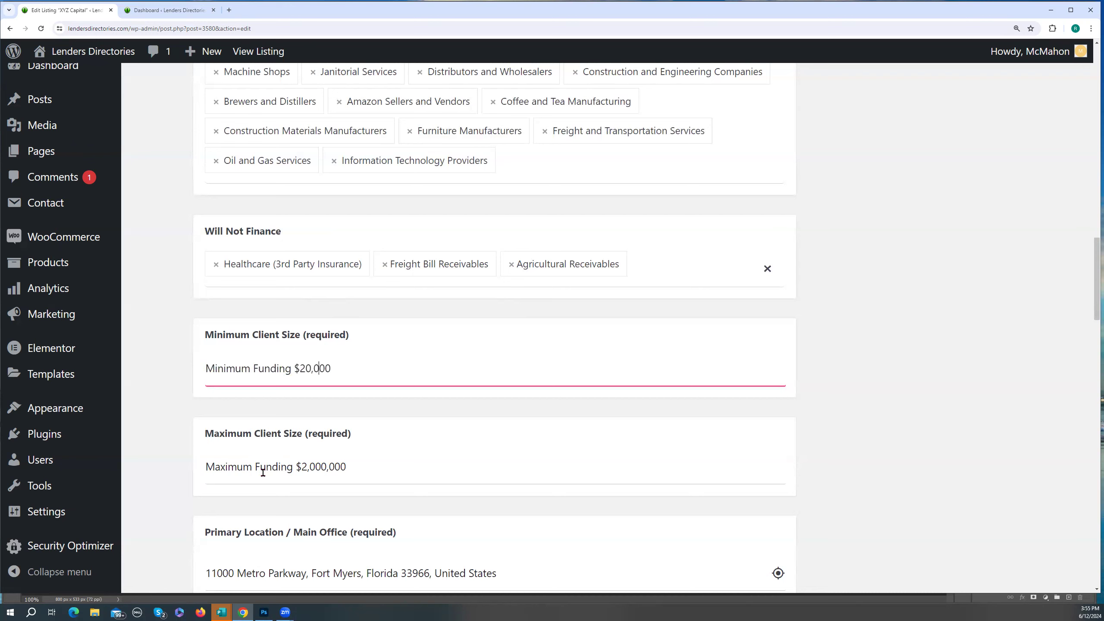
scroll(279, 439, down, 4)
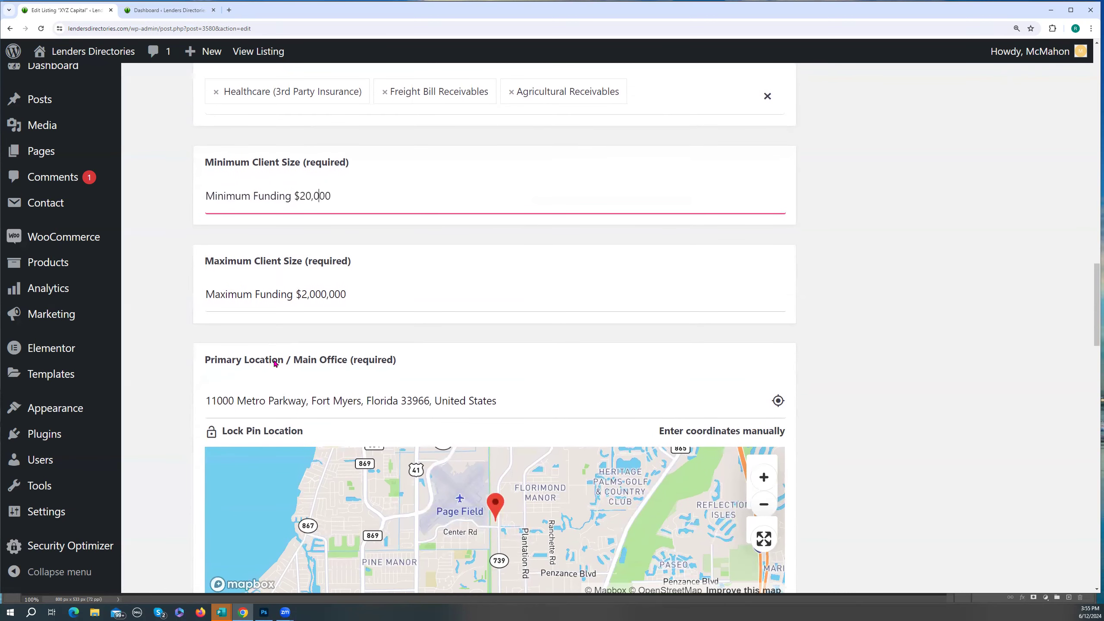
click(273, 401)
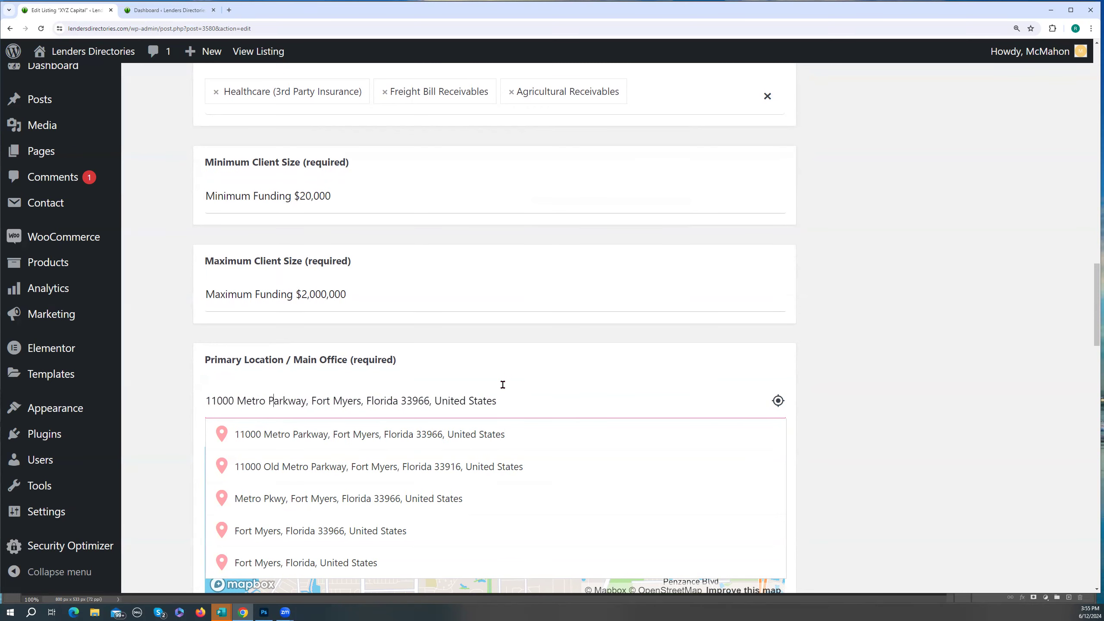
scroll(525, 389, down, 7)
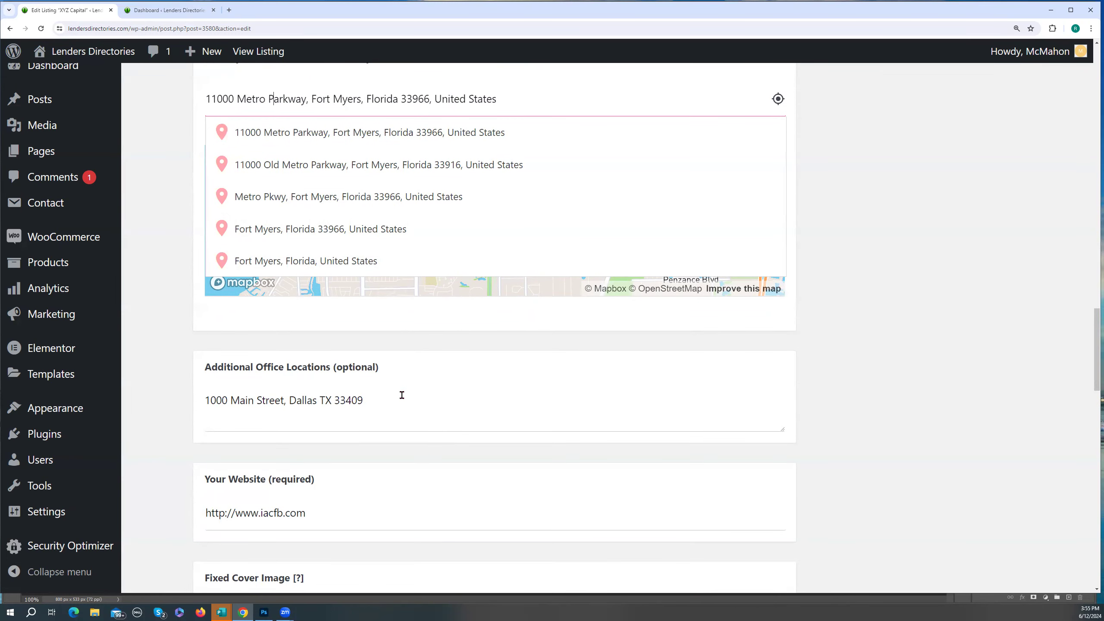
scroll(399, 394, down, 2)
scroll(392, 331, down, 2)
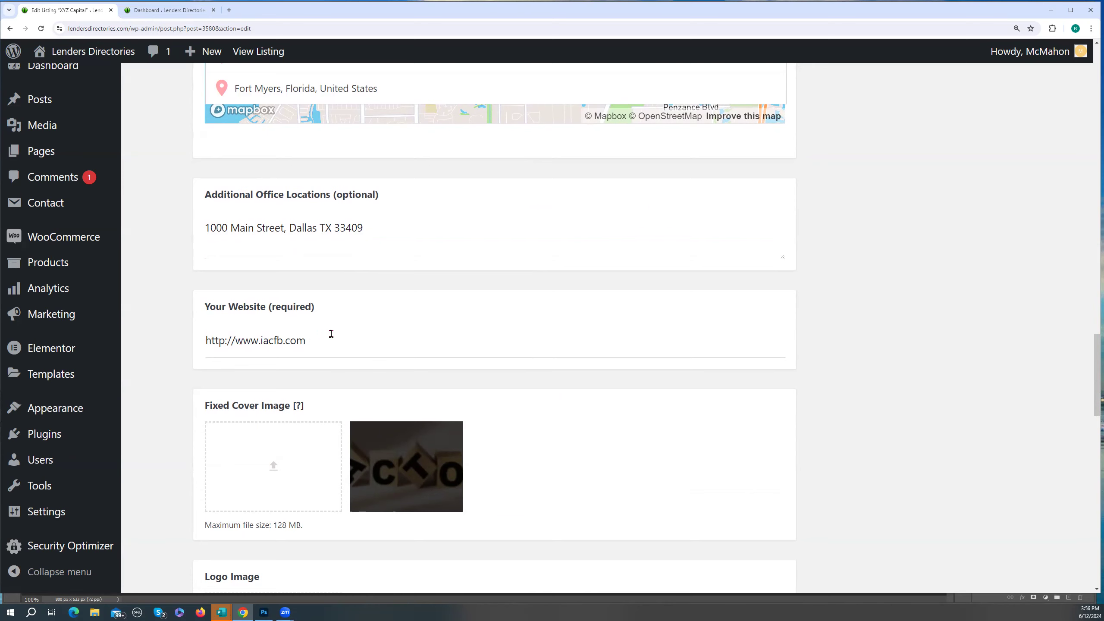
scroll(345, 343, down, 6)
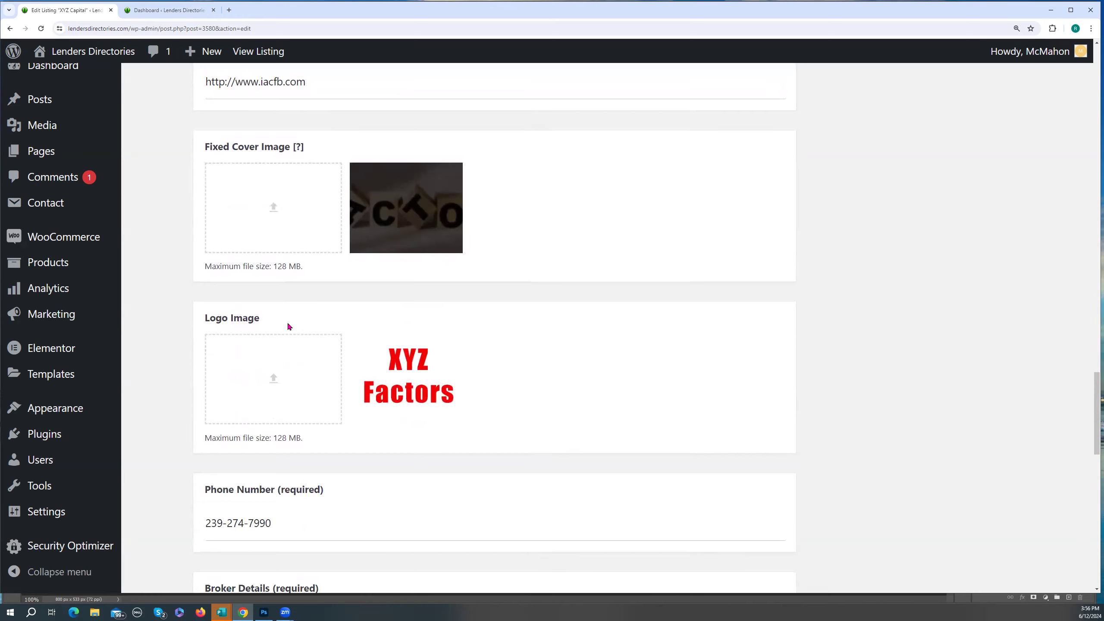
mouse_move(413, 388)
scroll(283, 377, down, 4)
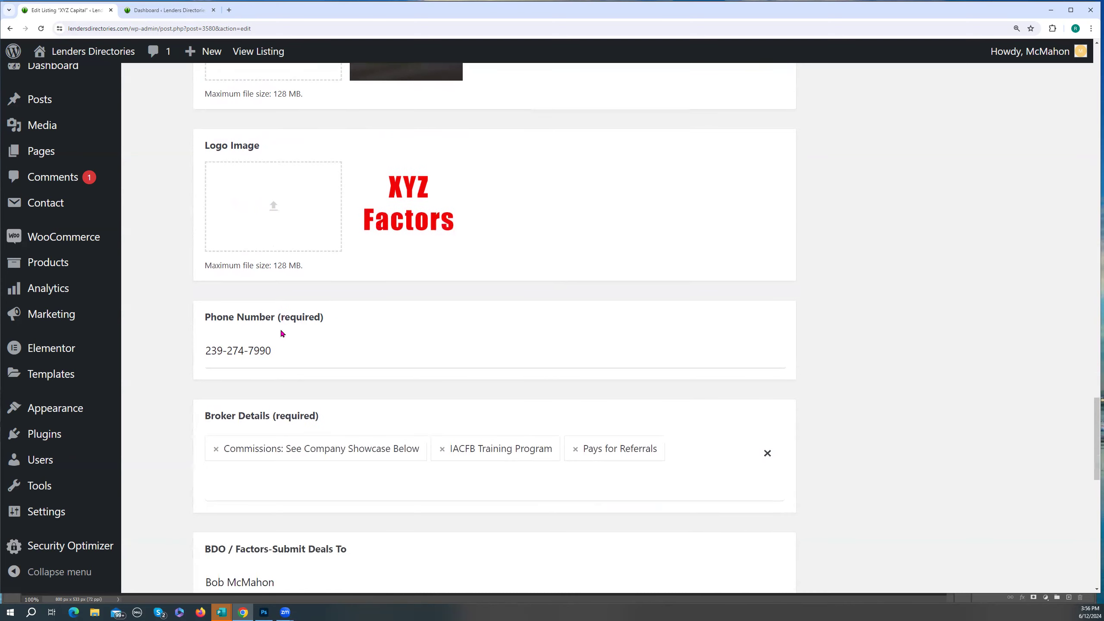